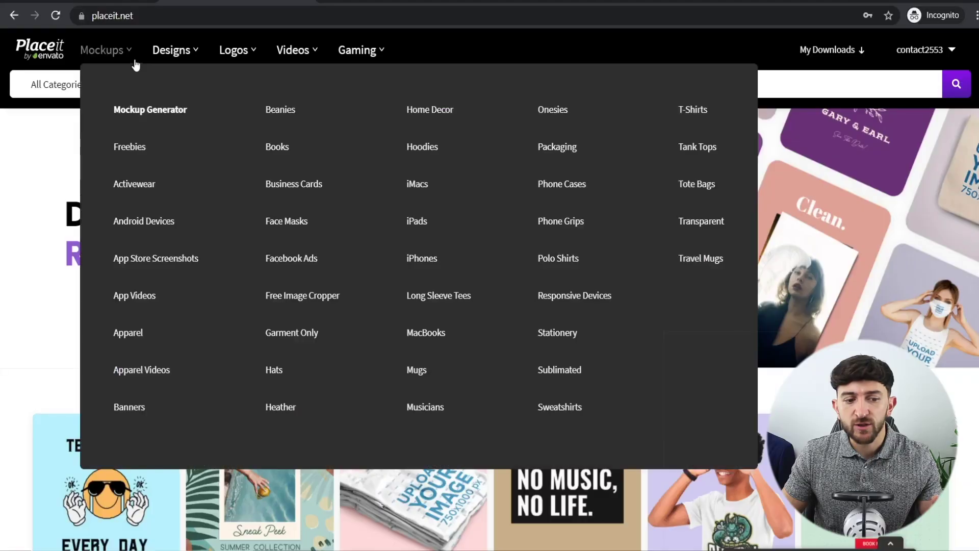
Step: Search the mockup generator for babygrow mockups and open the one of a baby in a onesie at a studio
click(160, 118)
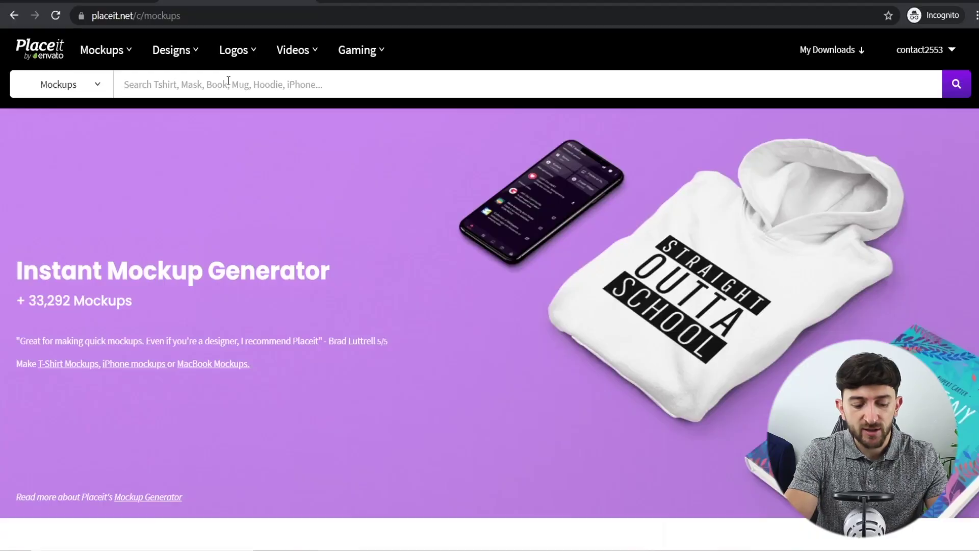
text(grow)
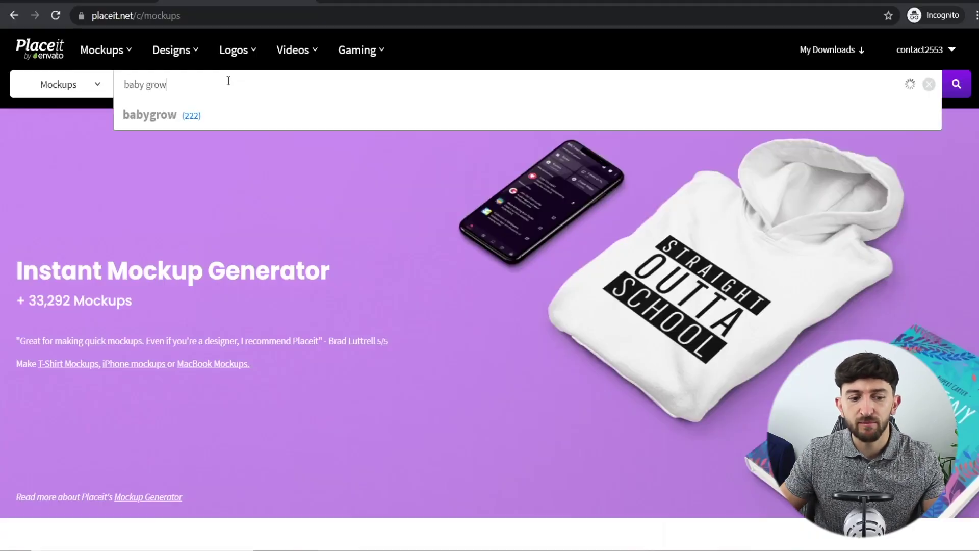
click(238, 119)
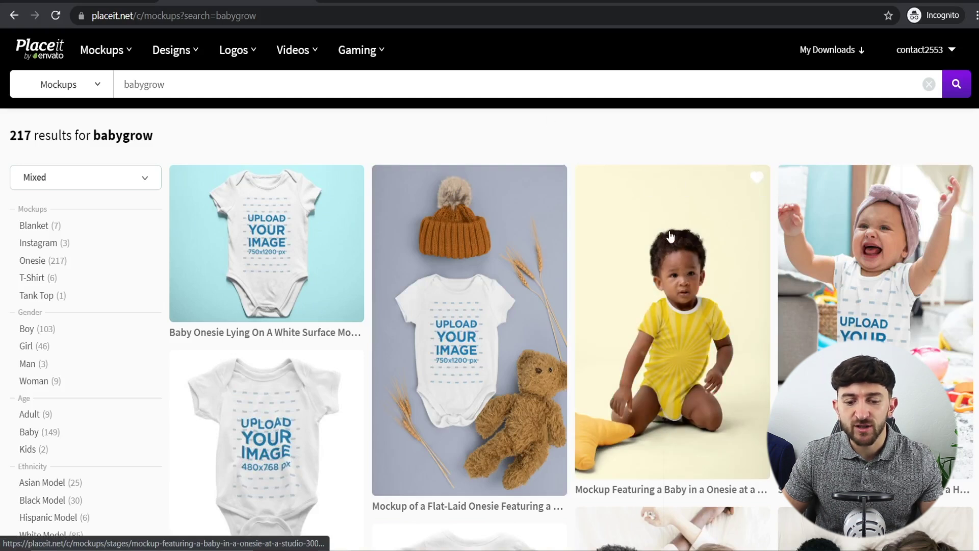
click(669, 231)
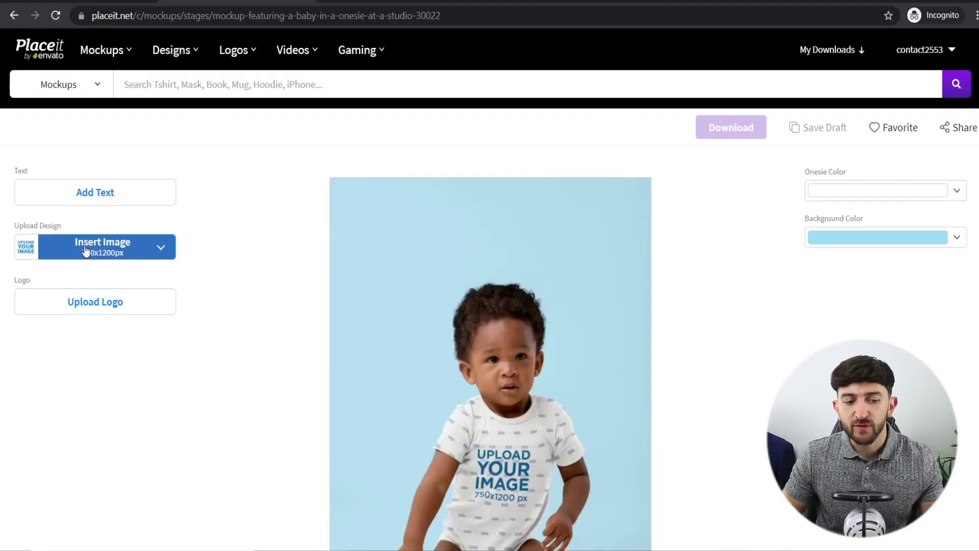
Step: Upload the design "i'm your fathers day gift final" from the device, scale it down and crop it onto the onesie
click(86, 250)
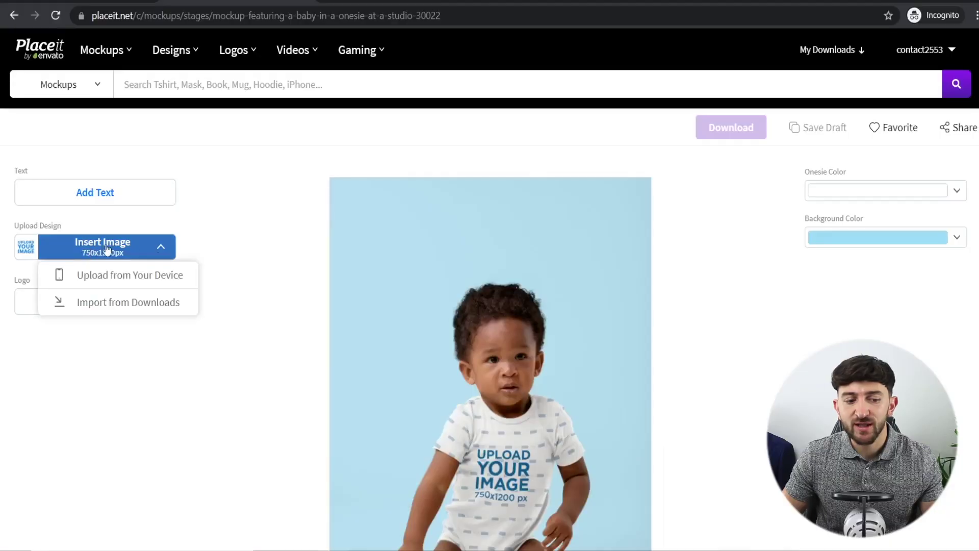
click(111, 276)
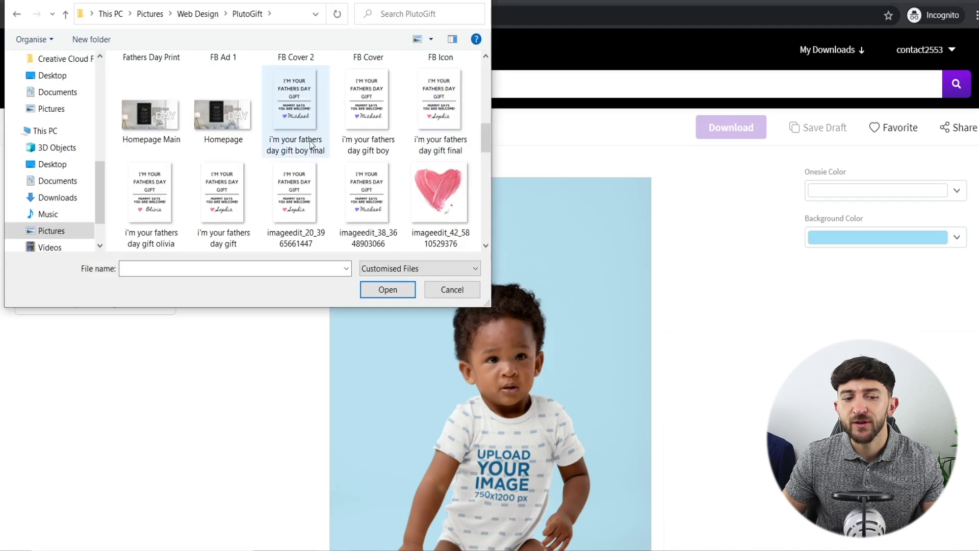
click(438, 114)
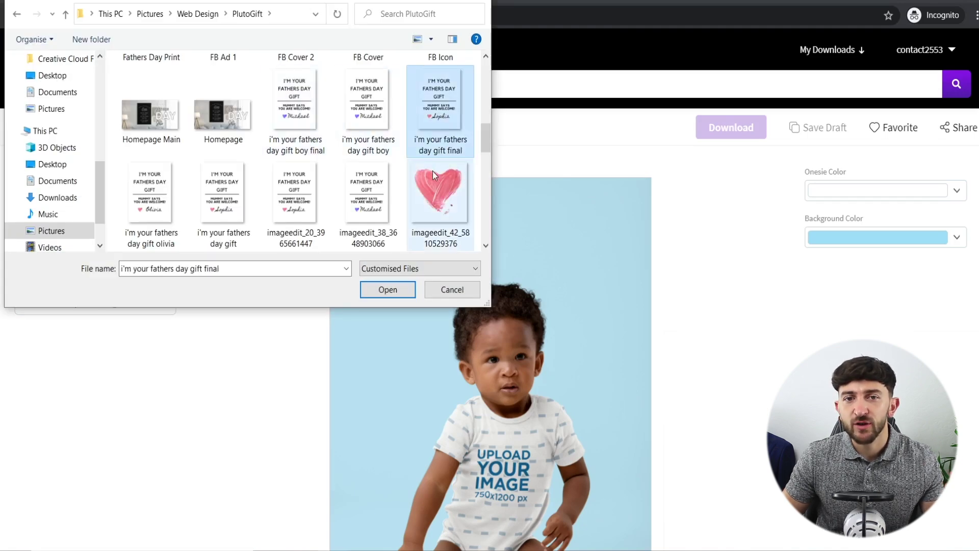
click(389, 288)
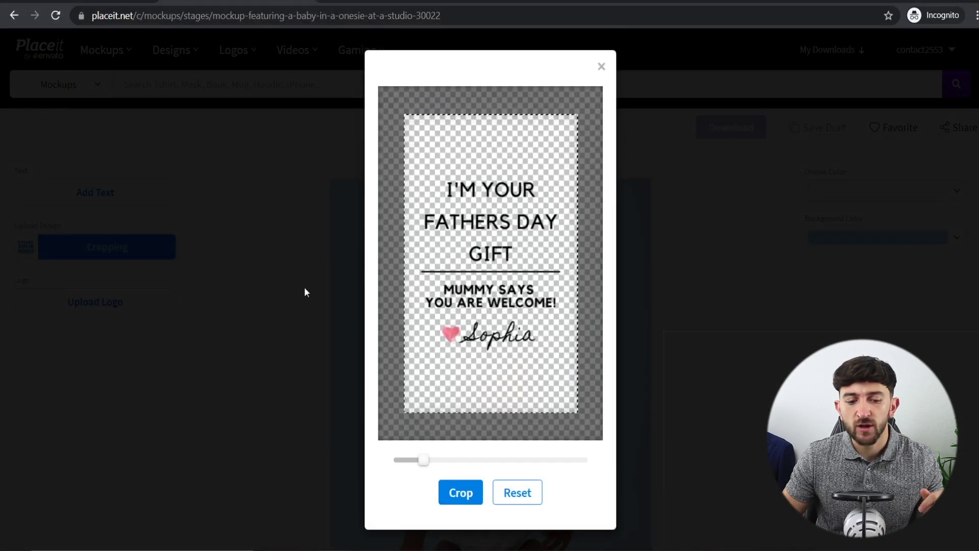
drag(422, 459, 406, 460)
click(458, 497)
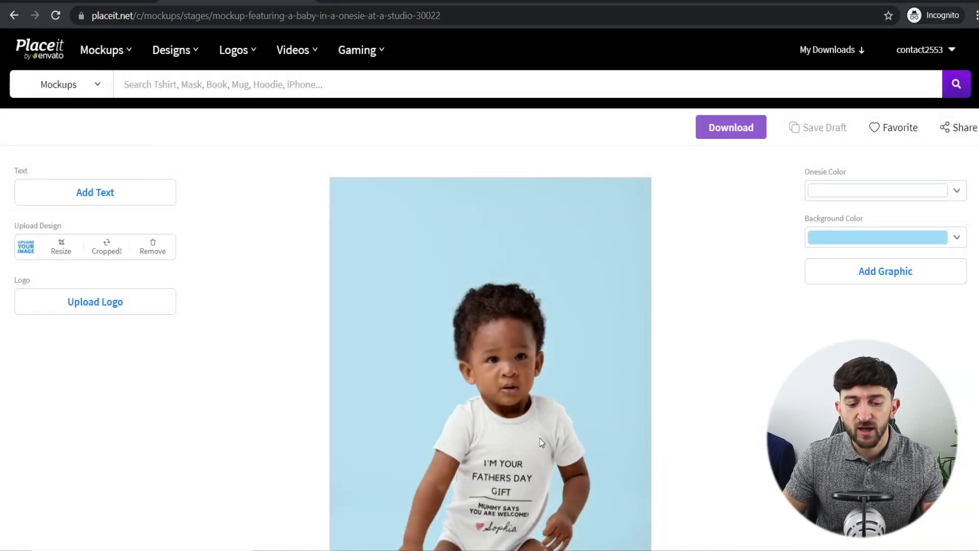
Step: Reposition the Fathers Day design higher on the onesie and apply the new crop
scroll(550, 418, down, 1)
scroll(503, 311, down, 1)
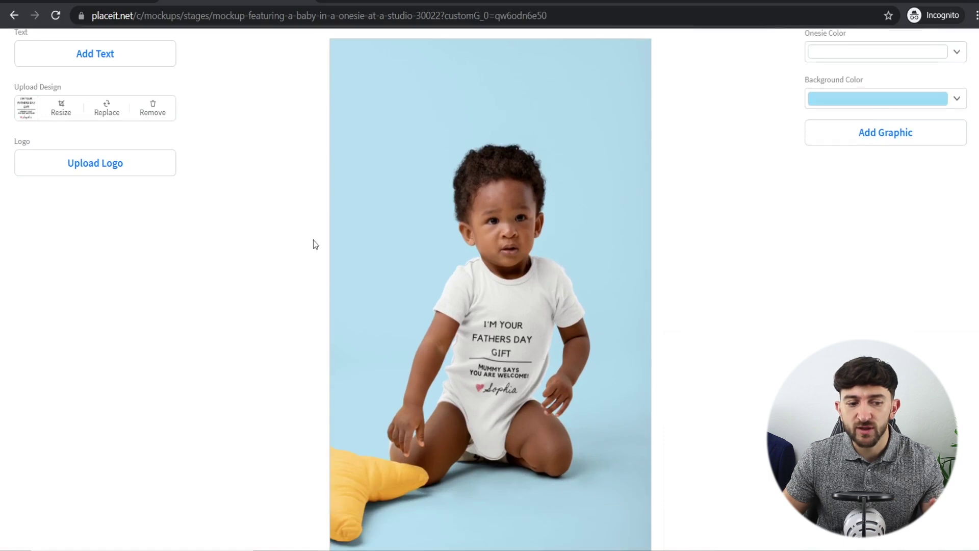
click(70, 109)
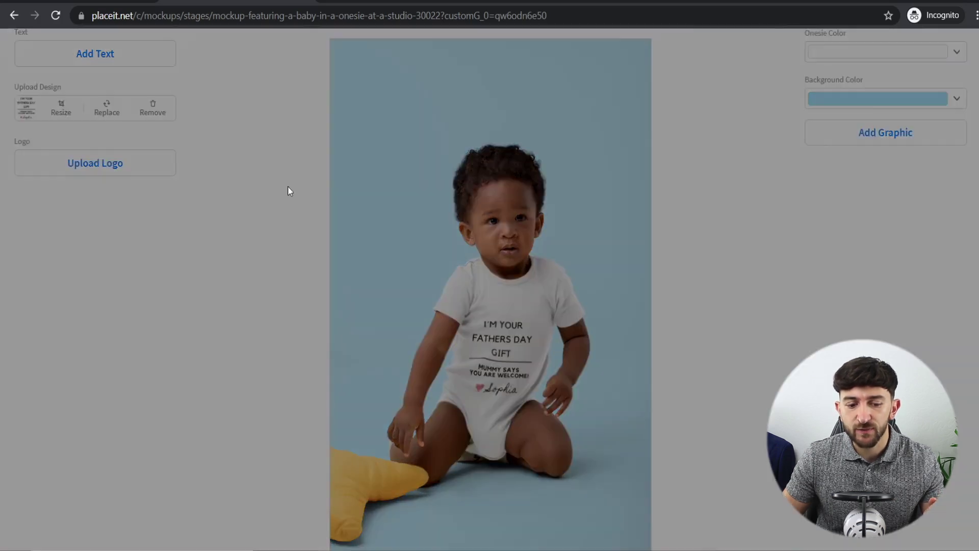
drag(492, 257, 493, 233)
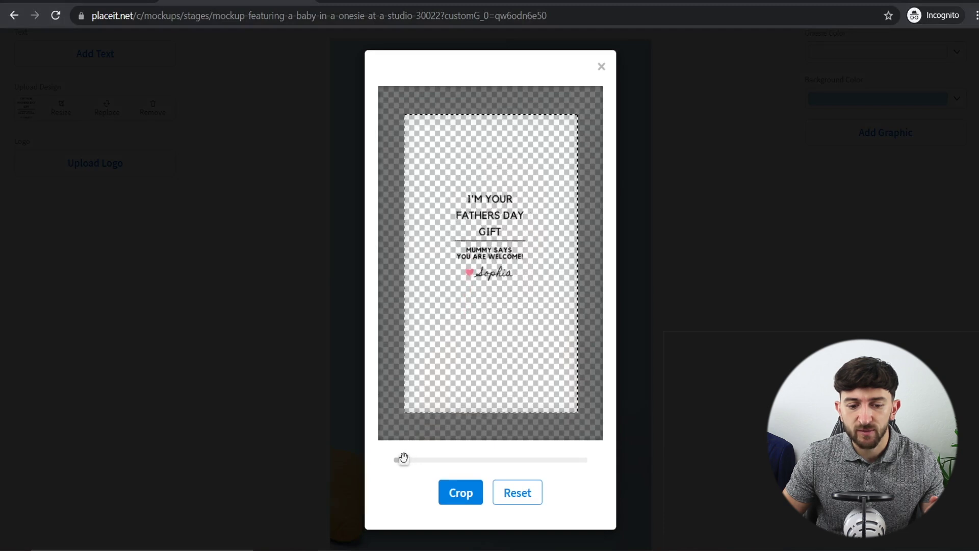
click(461, 497)
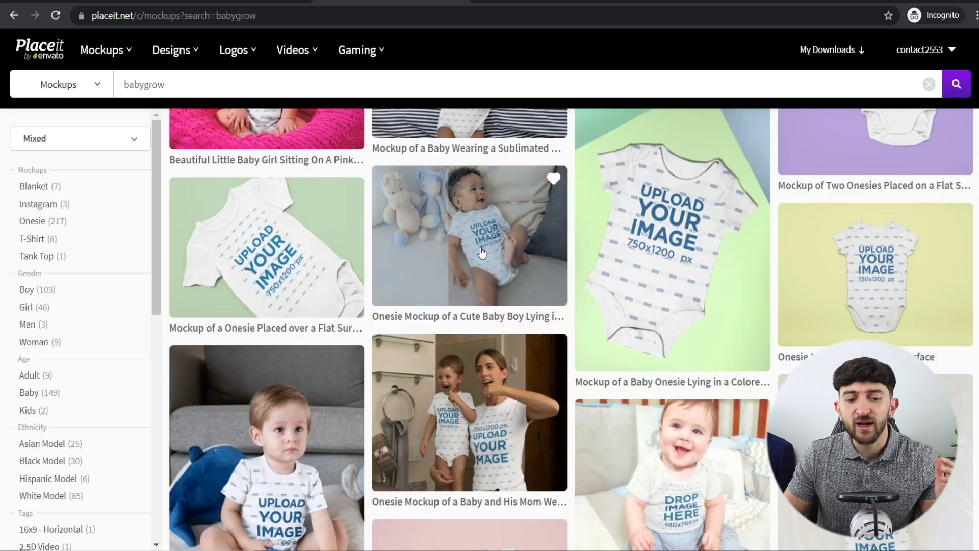
Step: Look over the other babygrow mockups and download the finished Fathers Day onesie mockup
scroll(482, 253, up, 10)
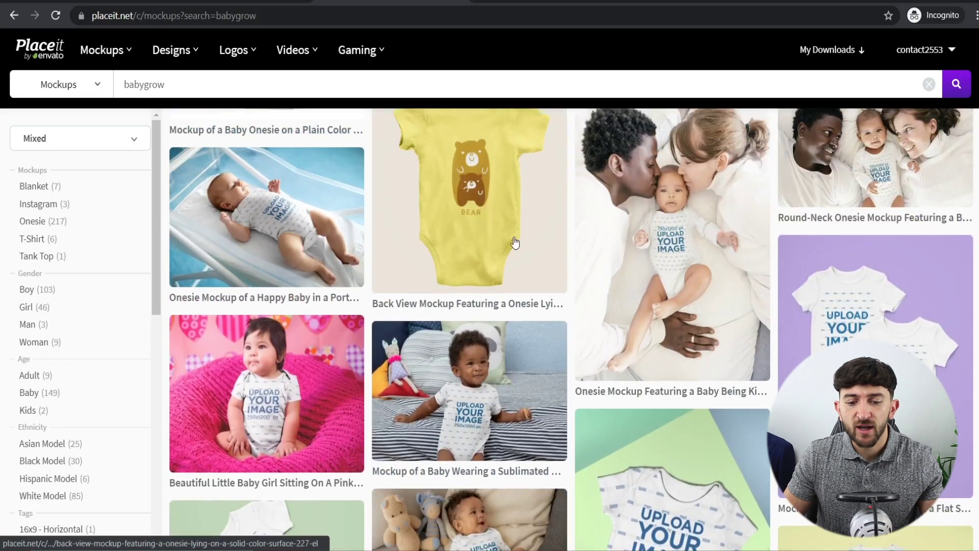
scroll(428, 190, up, 1)
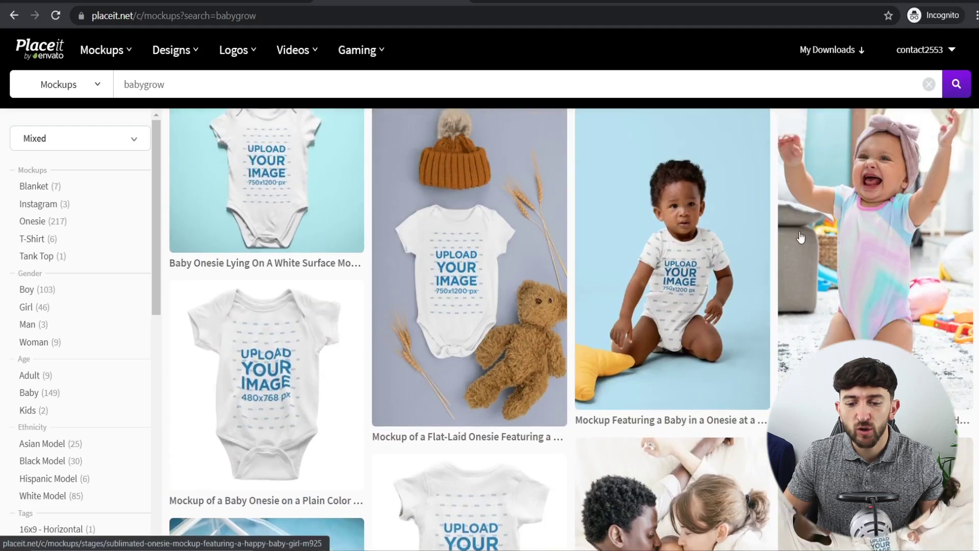
scroll(663, 230, down, 4)
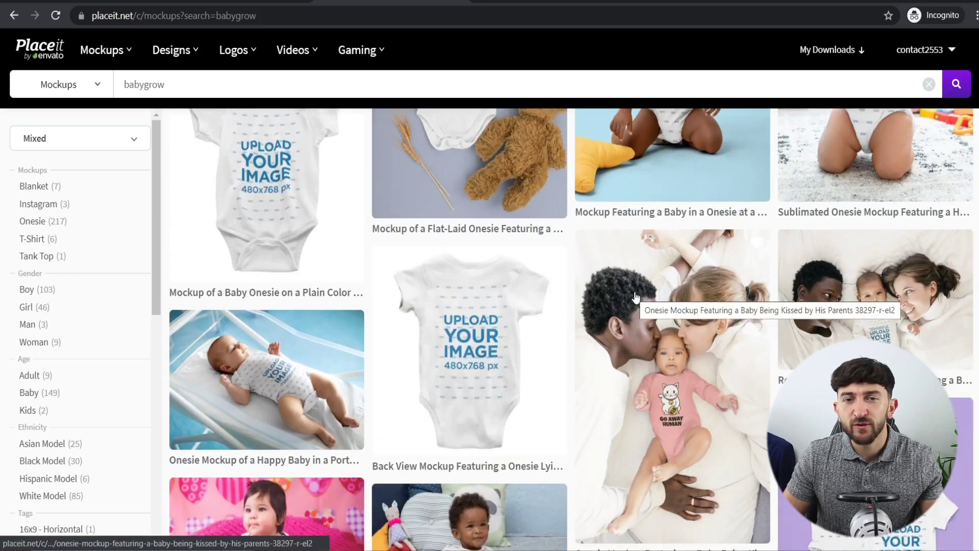
scroll(635, 297, down, 3)
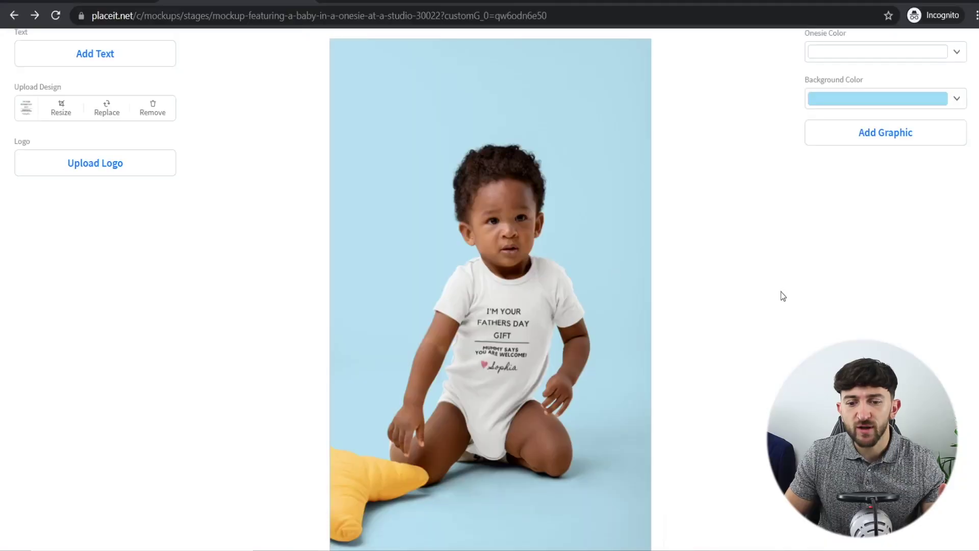
scroll(782, 291, up, 3)
click(736, 136)
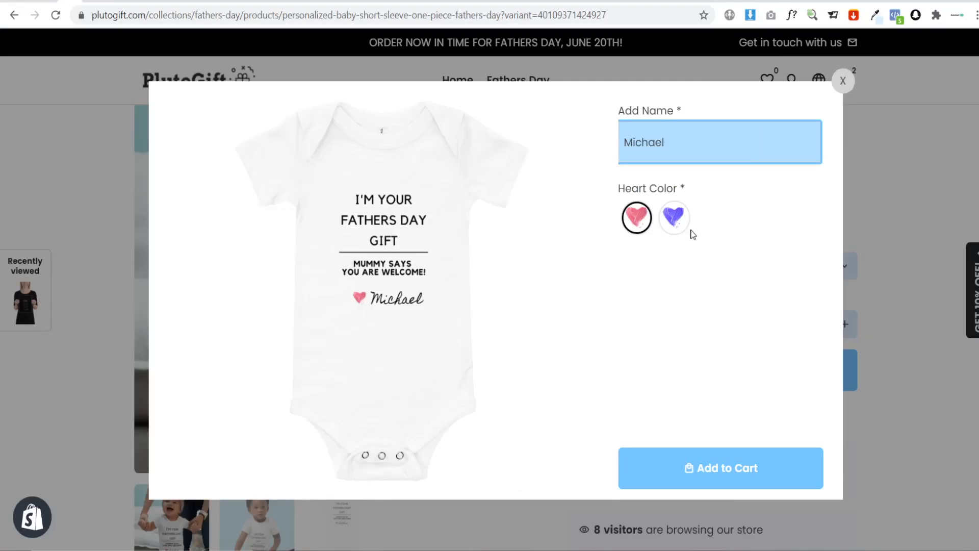
Step: On the PlutoGift product page, switch the heart color to purple and back to pink, and replace the child's name on the onesie
click(675, 224)
click(646, 223)
drag(665, 143, 605, 143)
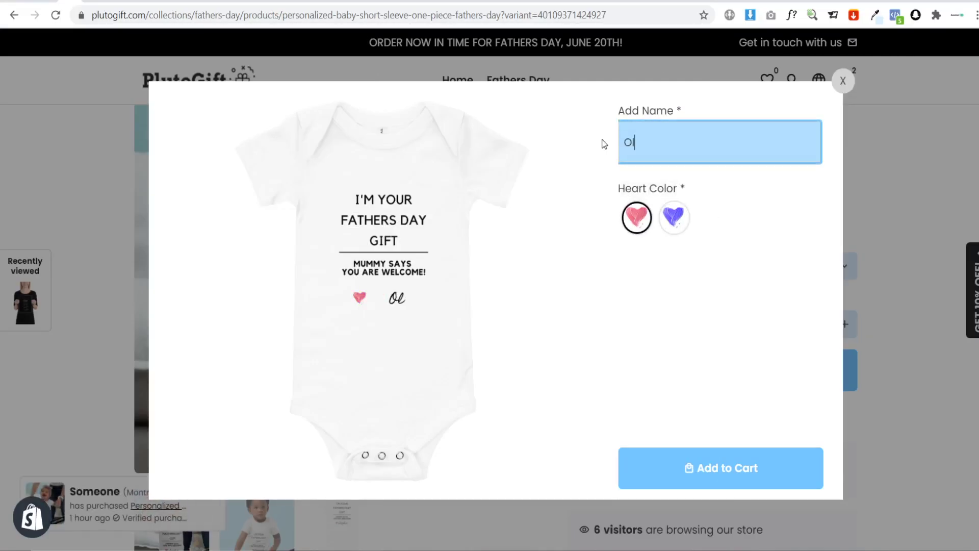
key(BackSpace)
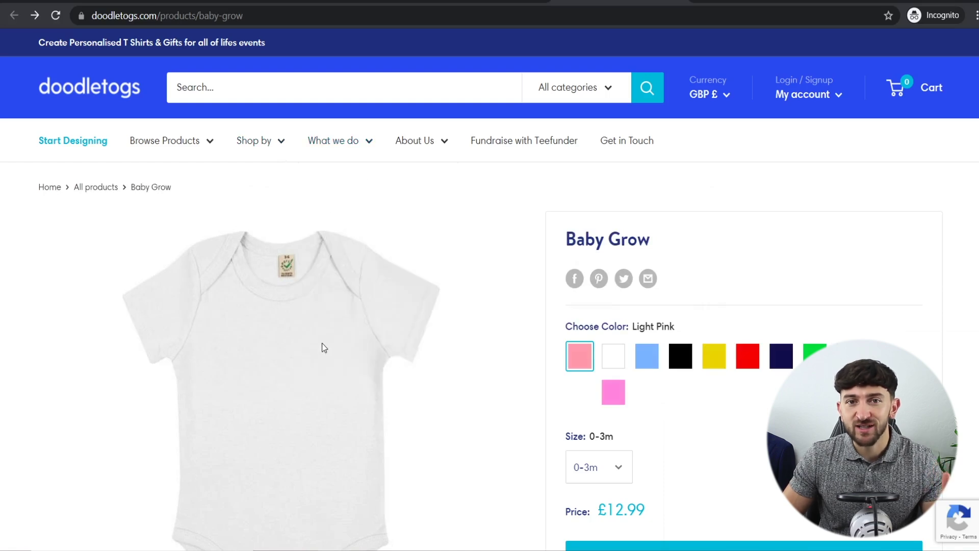
Step: On the doodletogs Baby Grow product page, open the light pink onesie in the designer and start adding text
scroll(426, 316, down, 1)
scroll(449, 383, up, 1)
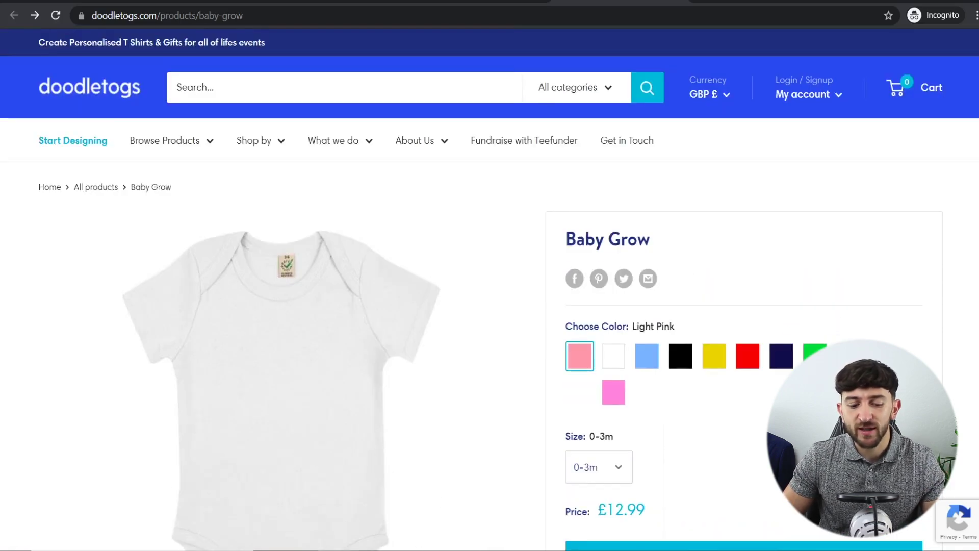
key(alt+Tab)
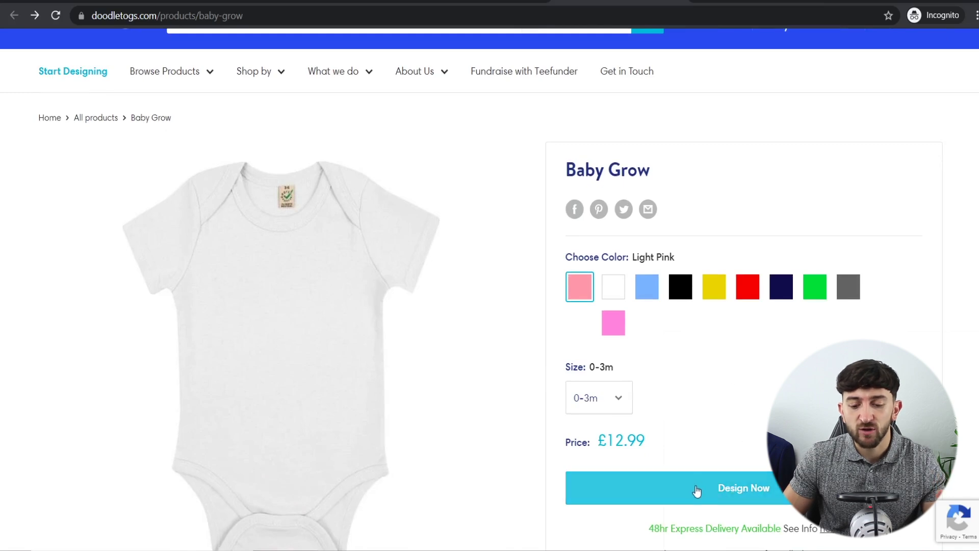
click(697, 490)
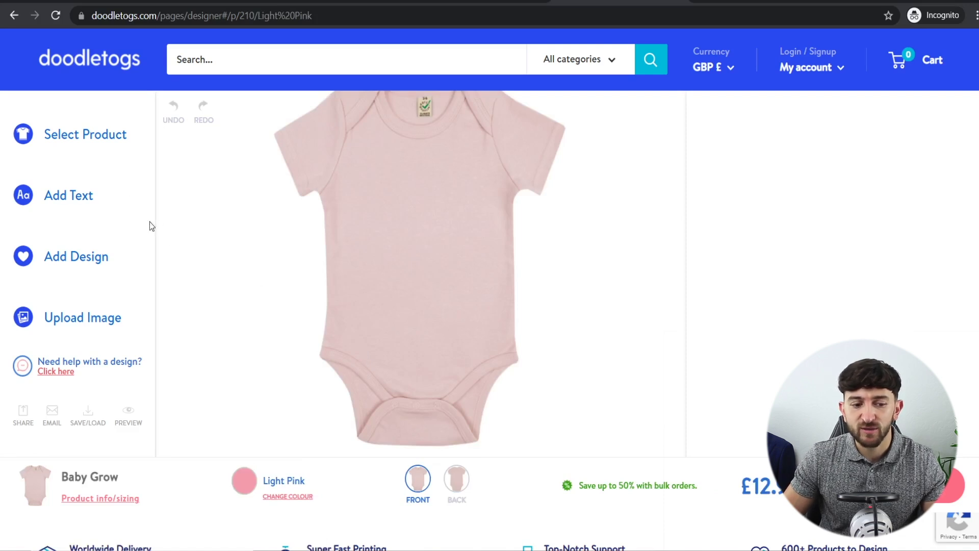
click(60, 196)
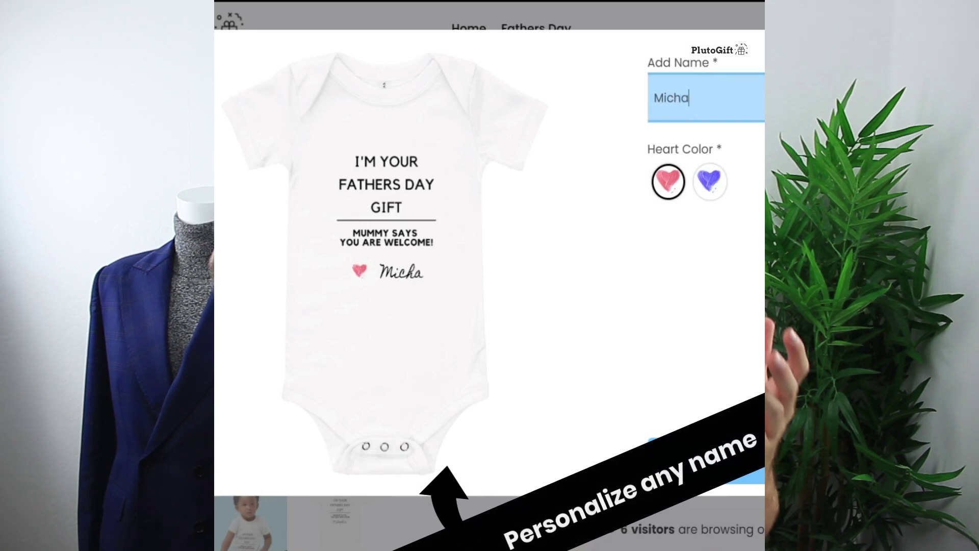
Step: Finish entering the child's name in the PlutoGift onesie personalizer and choose the purple heart color
text(el)
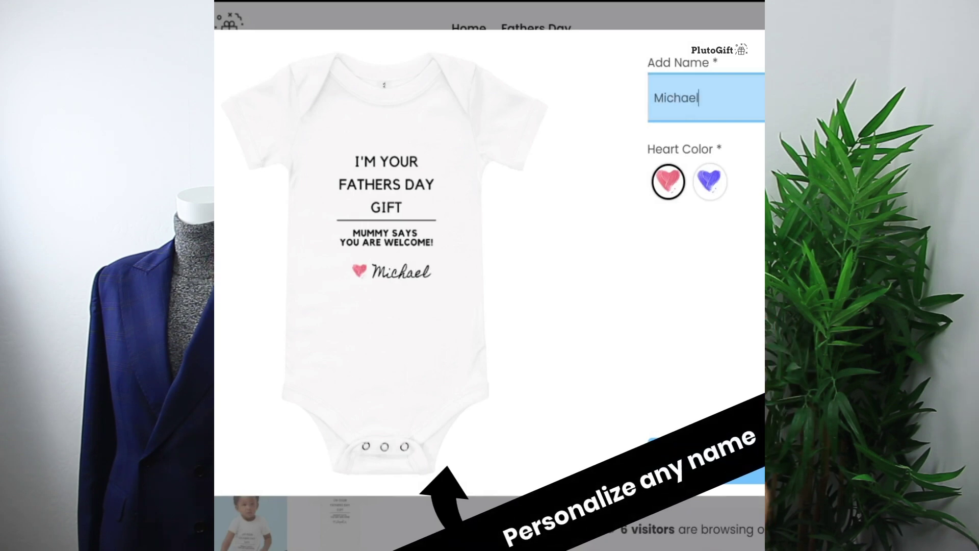
click(709, 181)
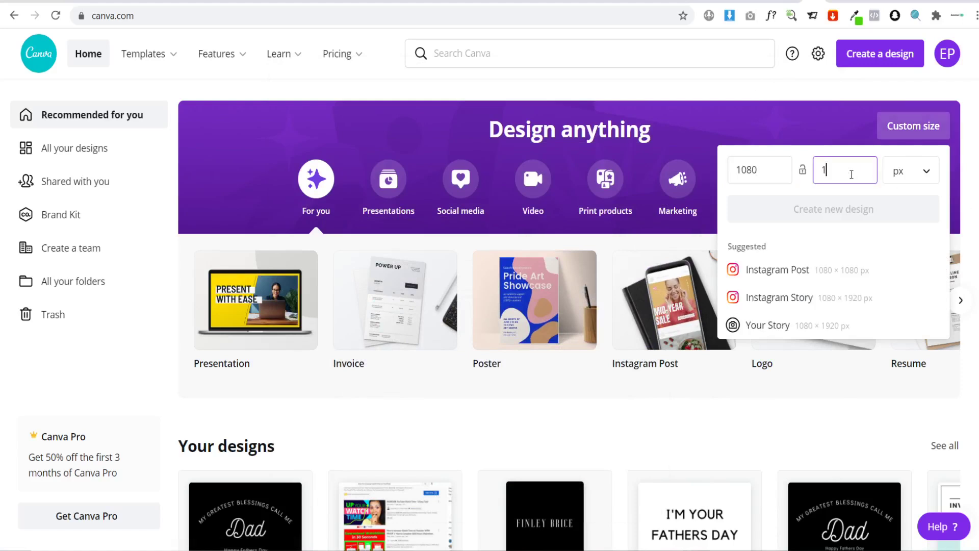
Step: Create a 1080 × 1080 px design in Canva and place the uploaded baby-in-a-onesie studio mockup, enlarged from the page's upper-left corner
text(080)
click(851, 214)
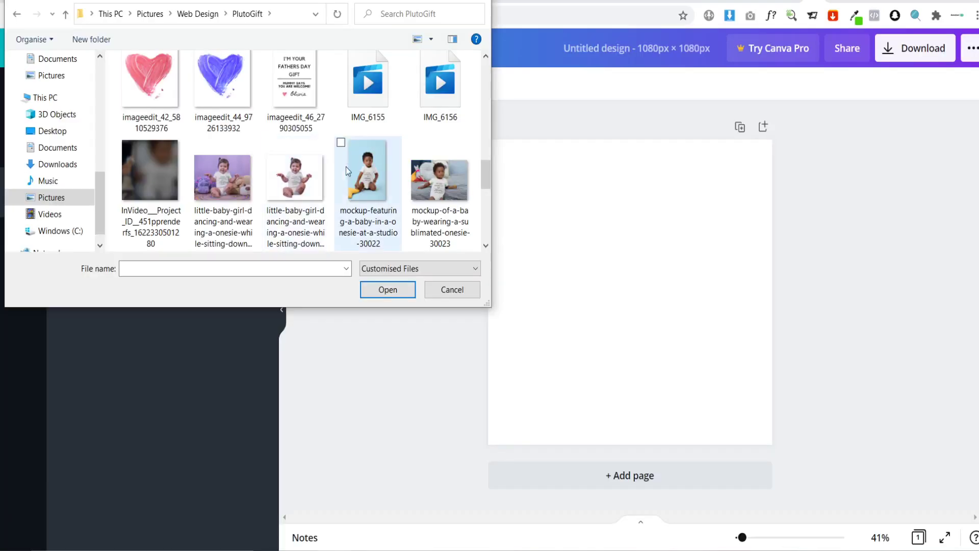
click(346, 167)
click(387, 289)
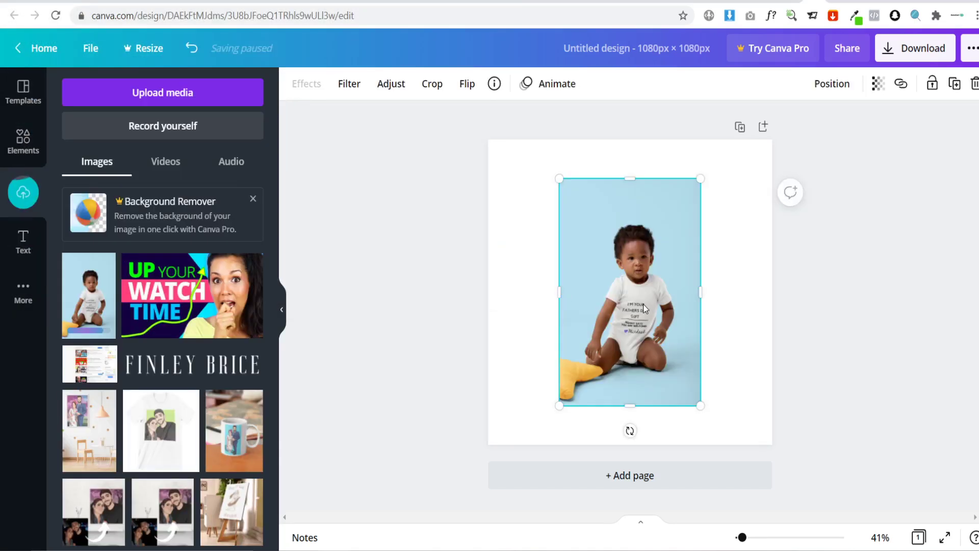
drag(601, 272, 570, 261)
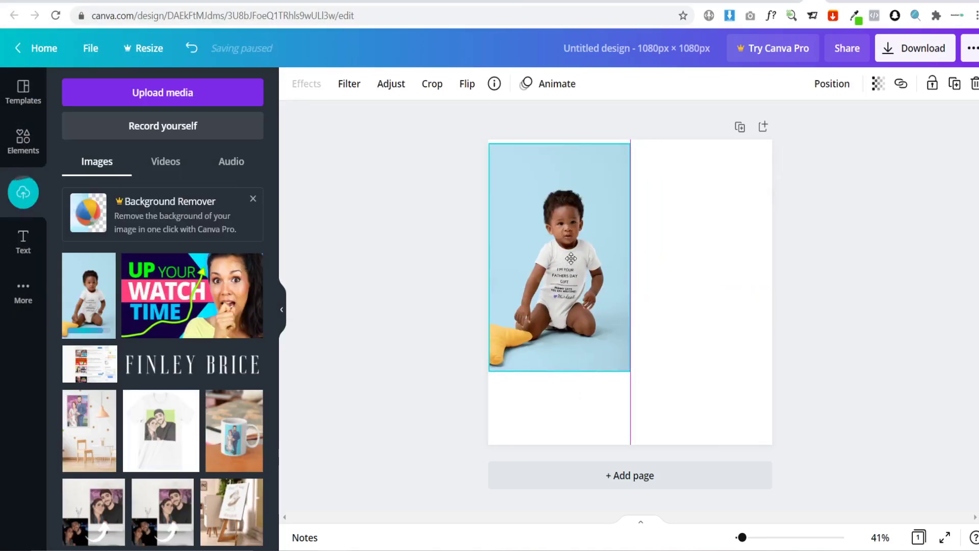
drag(631, 359, 859, 531)
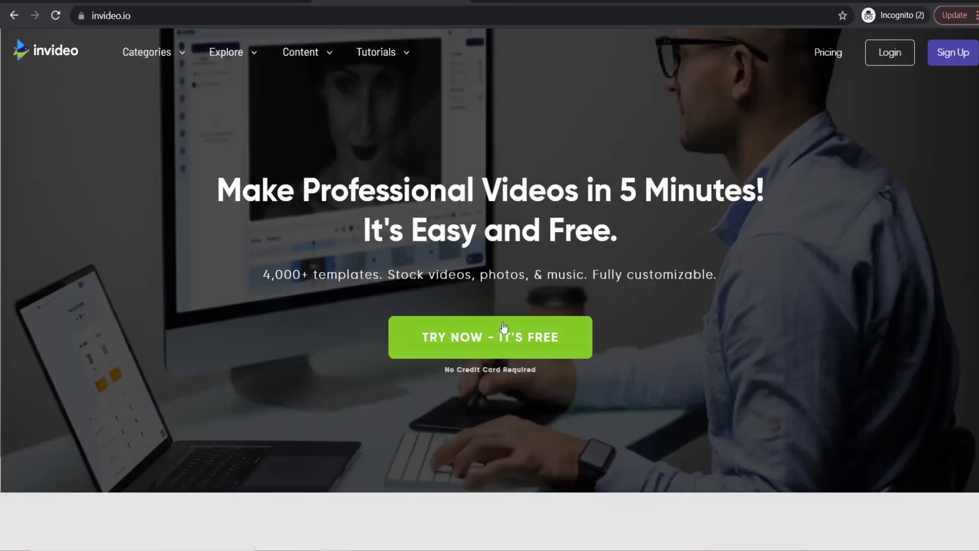
Step: In InVideo, start a new video project from a blank canvas in the Square (1:1) dimension
click(500, 324)
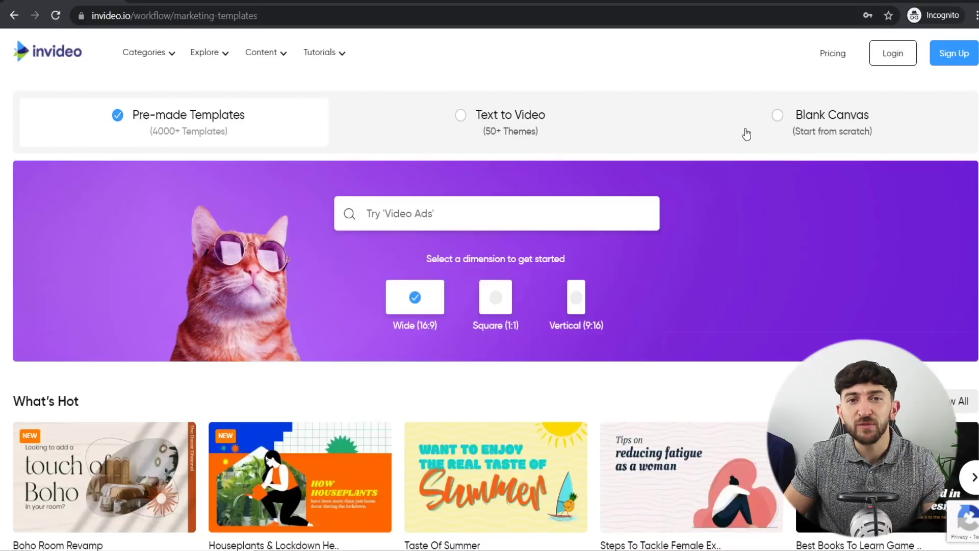
click(747, 133)
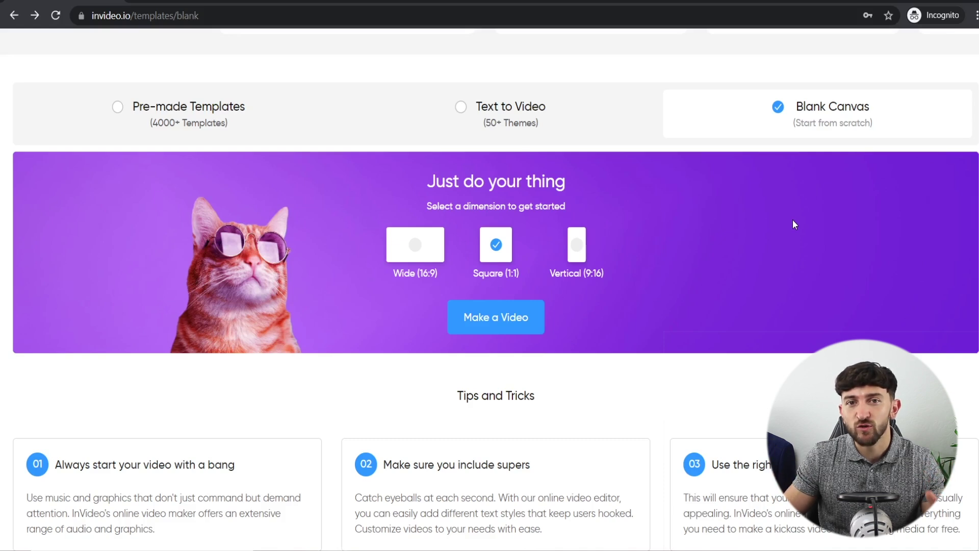
click(484, 321)
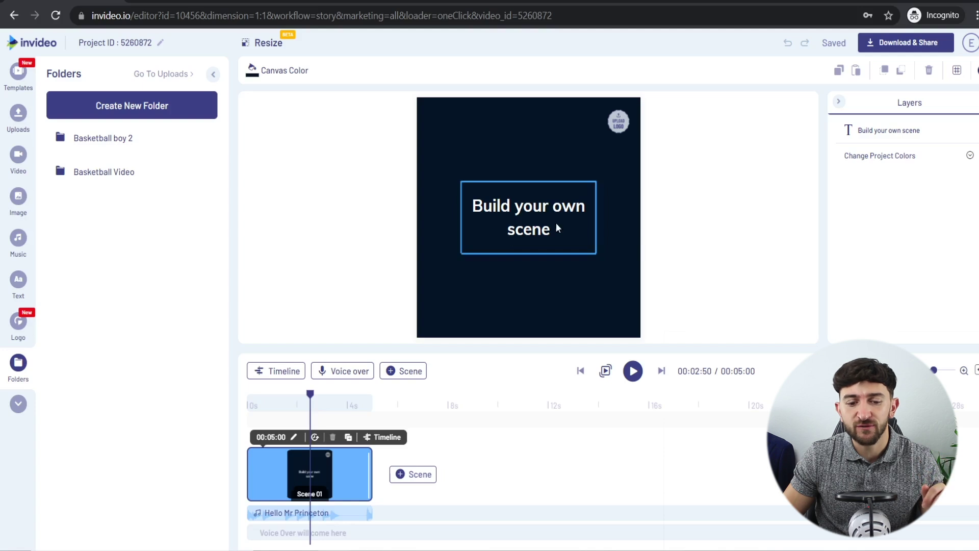
Step: Delete the "Build your own scene" text and remove the logo placeholder from the first scene
click(535, 199)
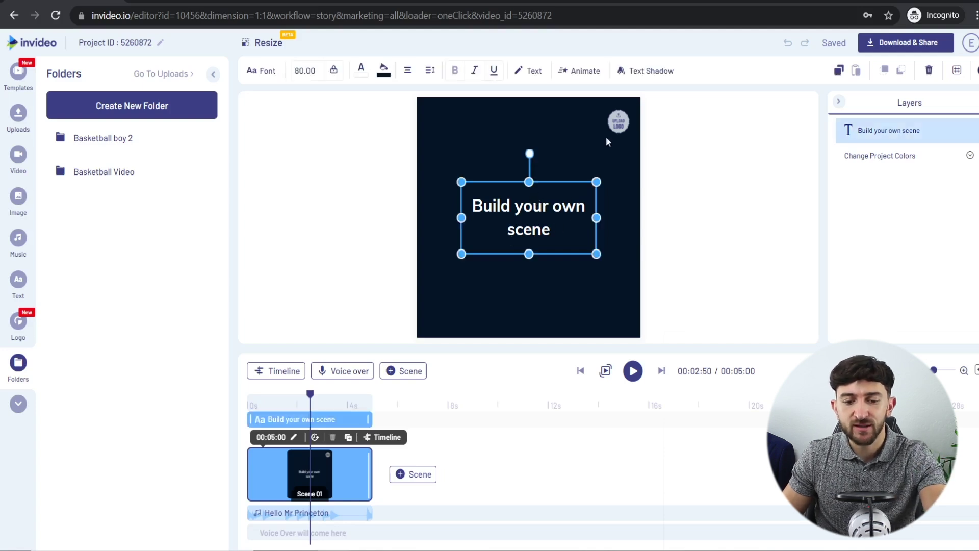
key(Delete)
click(629, 111)
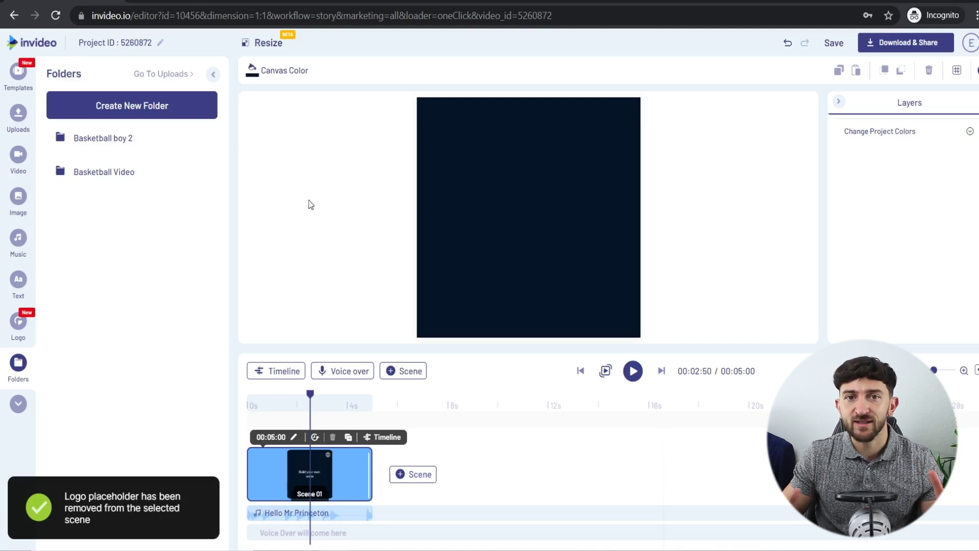
Step: Create a media folder named POD Baby Grow Ad and upload the video clip and four onesie mockups from the Video Ad folder
click(120, 105)
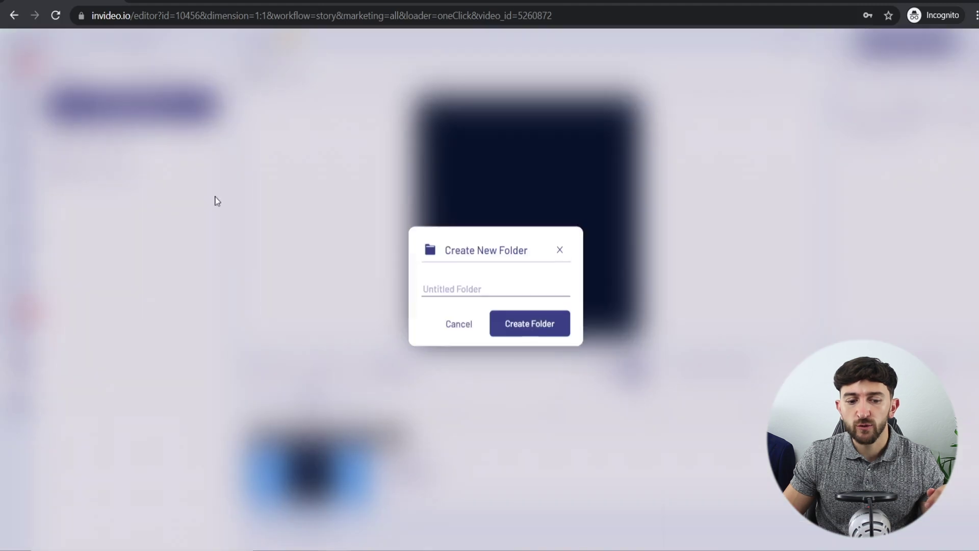
click(302, 293)
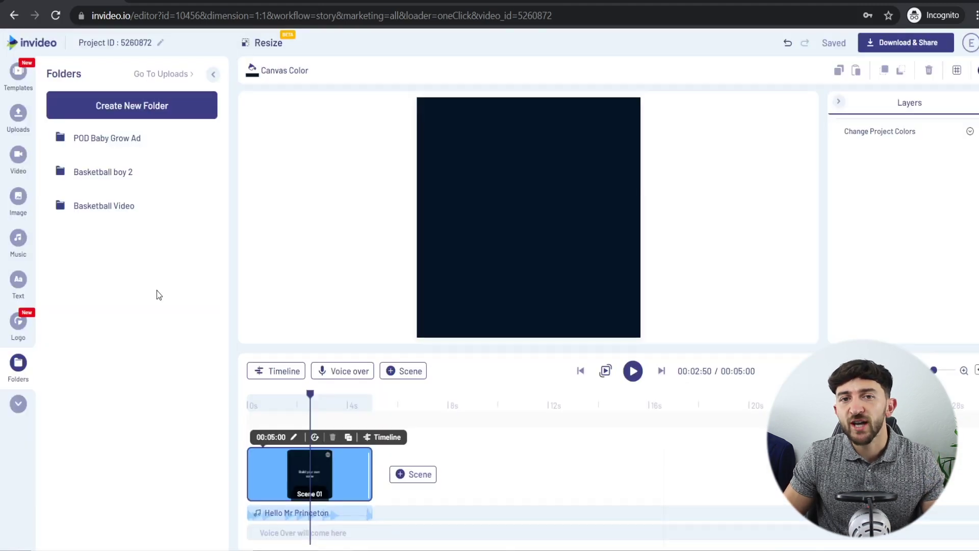
click(123, 148)
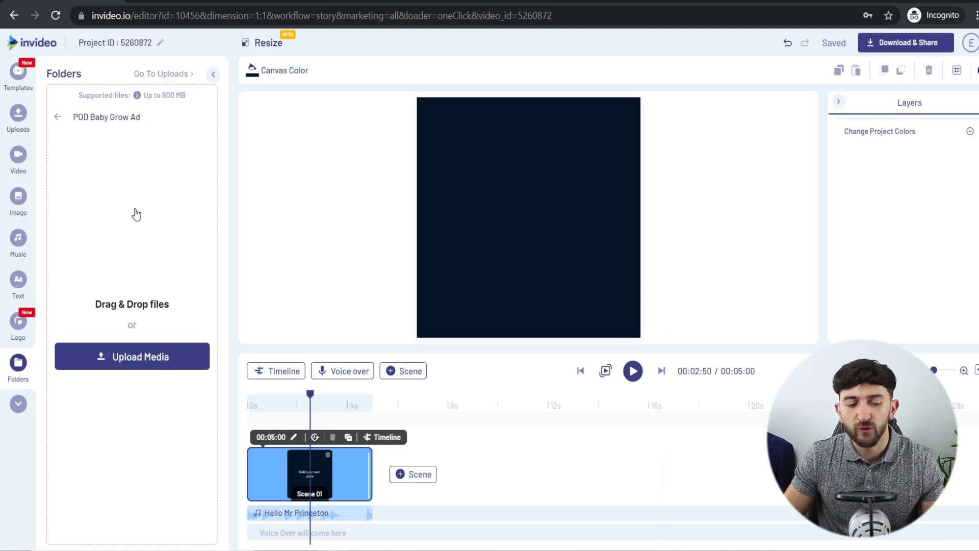
click(168, 419)
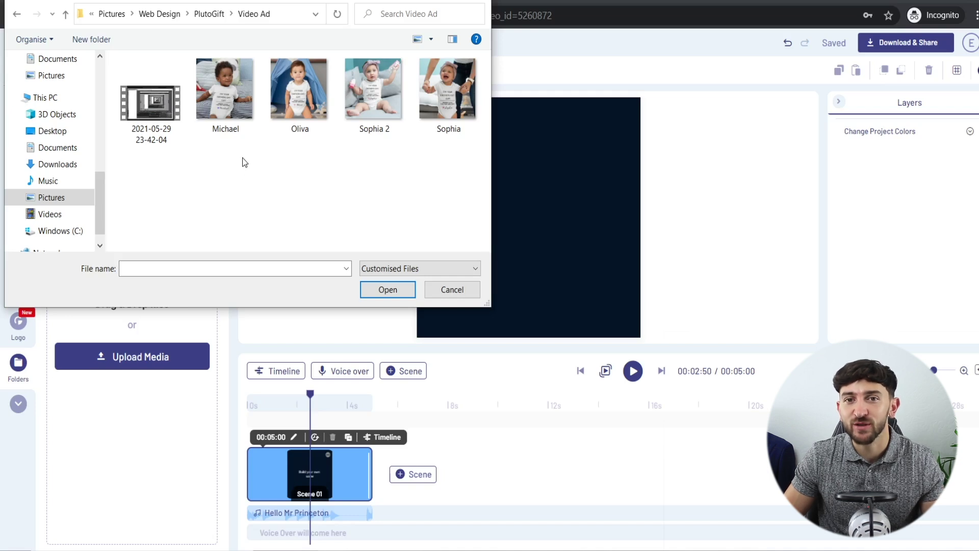
drag(162, 199, 434, 76)
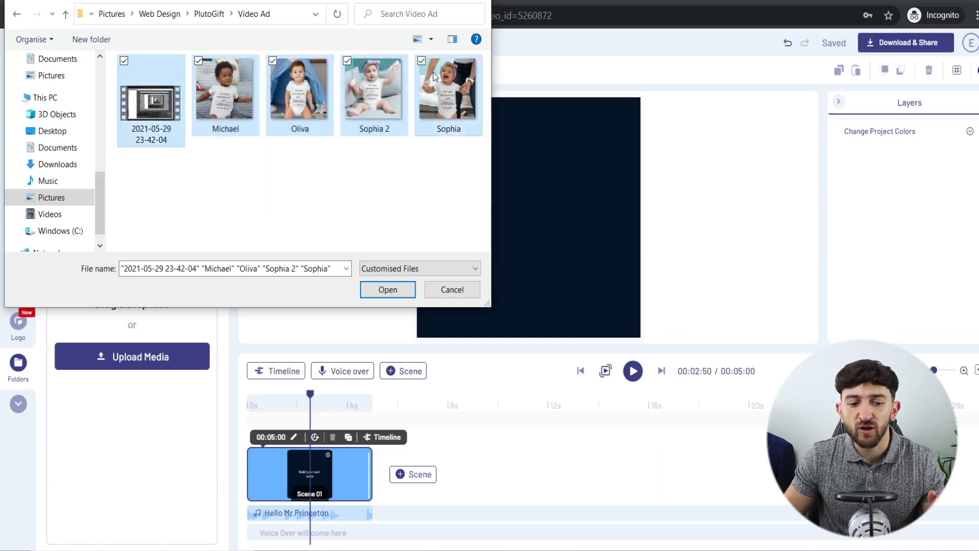
click(383, 288)
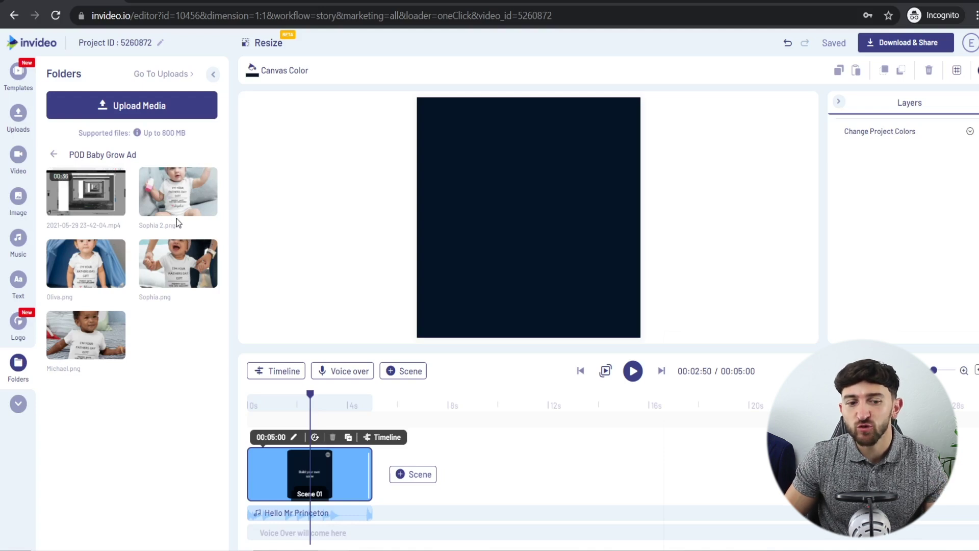
Step: Fill the first scene with the mockup of the headband-wearing baby held by both hands, using Replace rather than adding a layer
click(161, 260)
drag(161, 260, 485, 225)
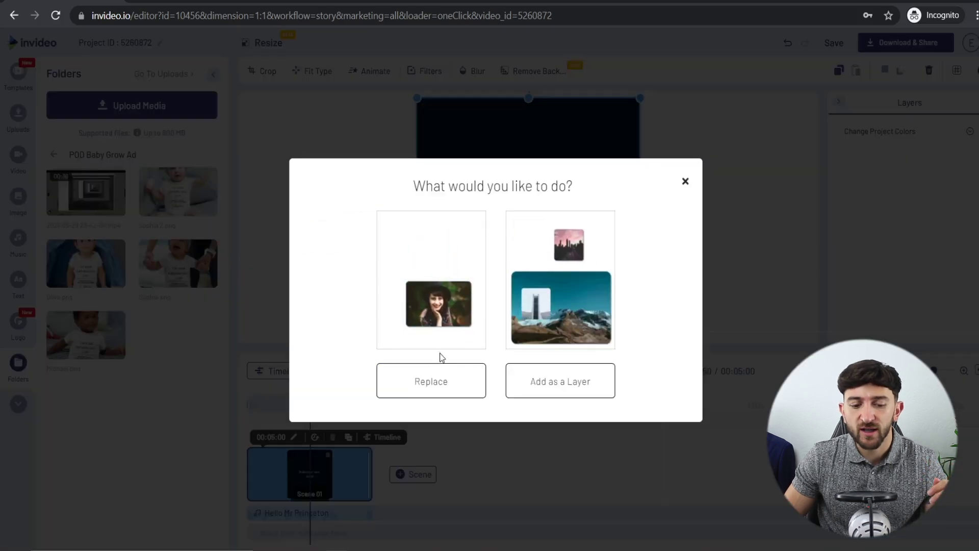
click(431, 381)
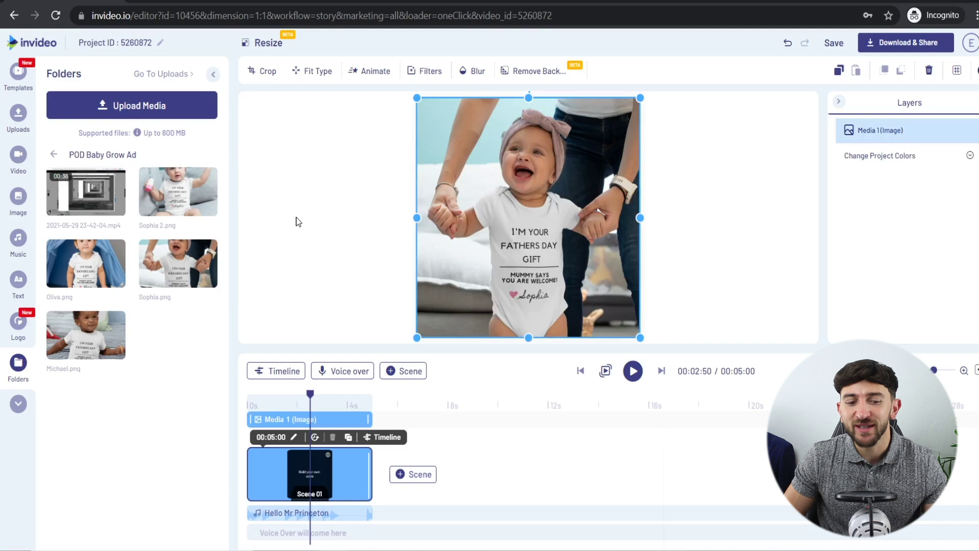
Step: Give the photo an in-place Zoom In animation and preview the scene from its start
mouse_move(312, 405)
mouse_down()
mouse_move(257, 406)
mouse_move(362, 405)
mouse_move(301, 407)
mouse_up()
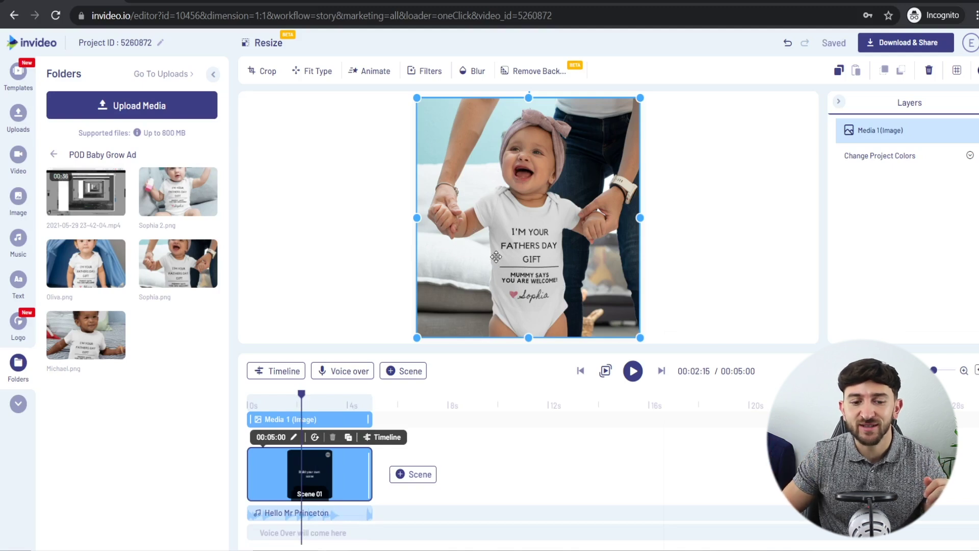
click(360, 75)
click(132, 139)
click(81, 163)
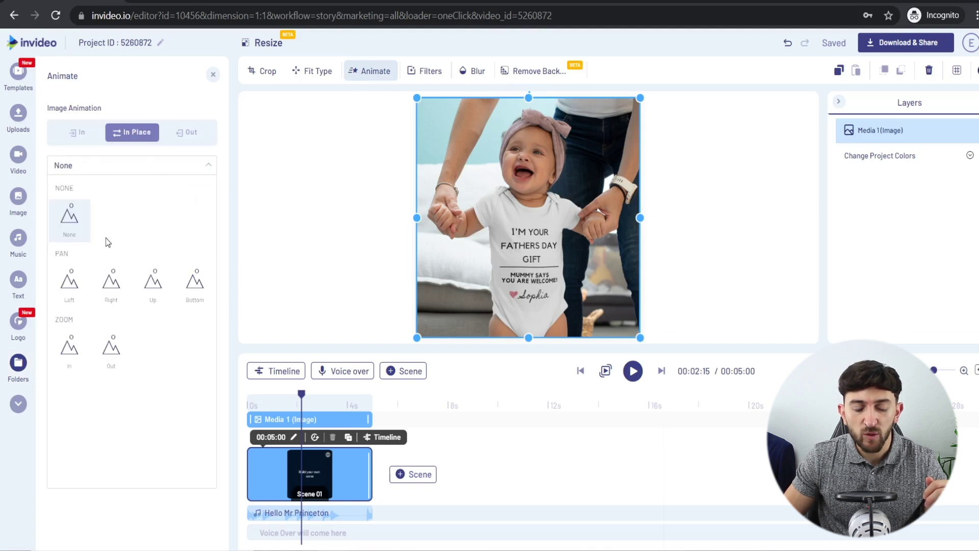
click(73, 357)
drag(301, 393, 232, 414)
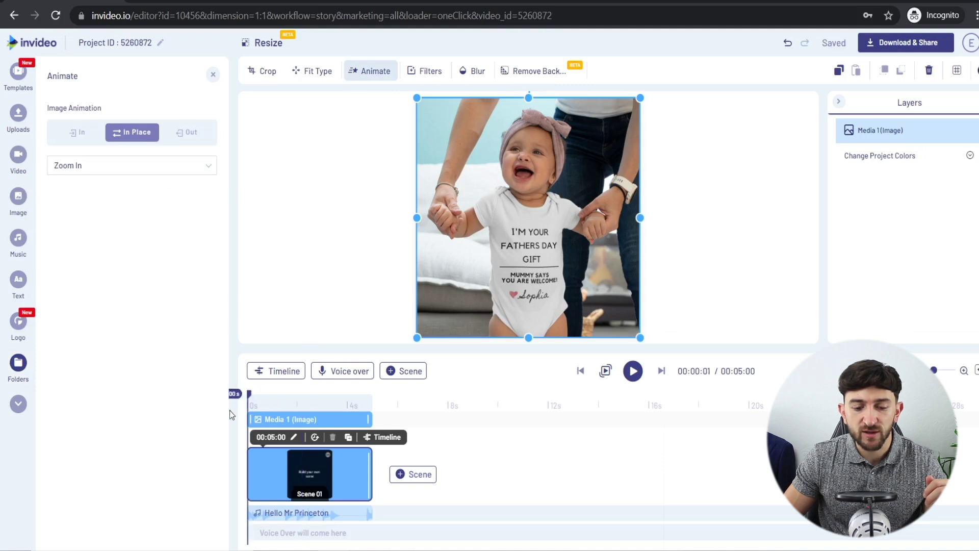
click(633, 370)
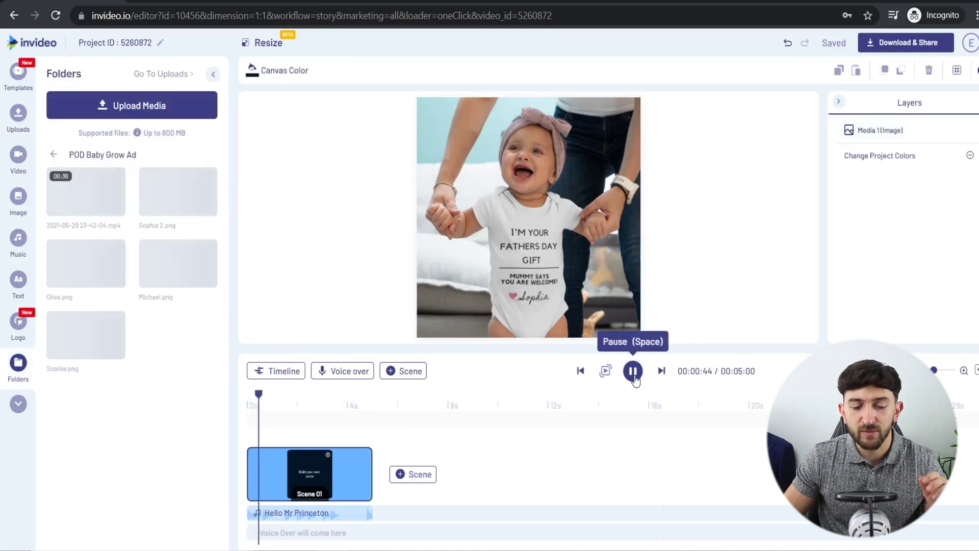
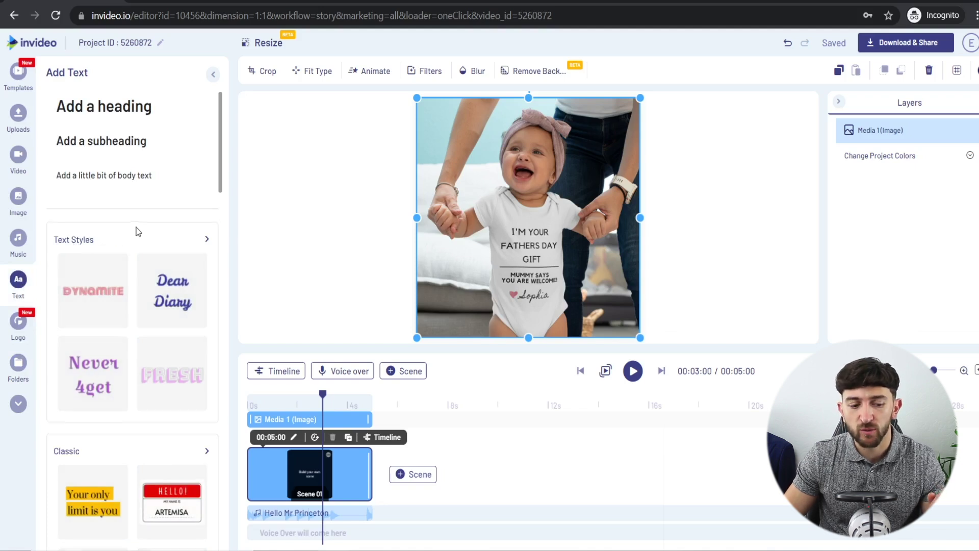
Step: Add a text box in the Classic "IDEAS LIVE FOREVER" style to the first scene
scroll(135, 232, down, 3)
click(107, 310)
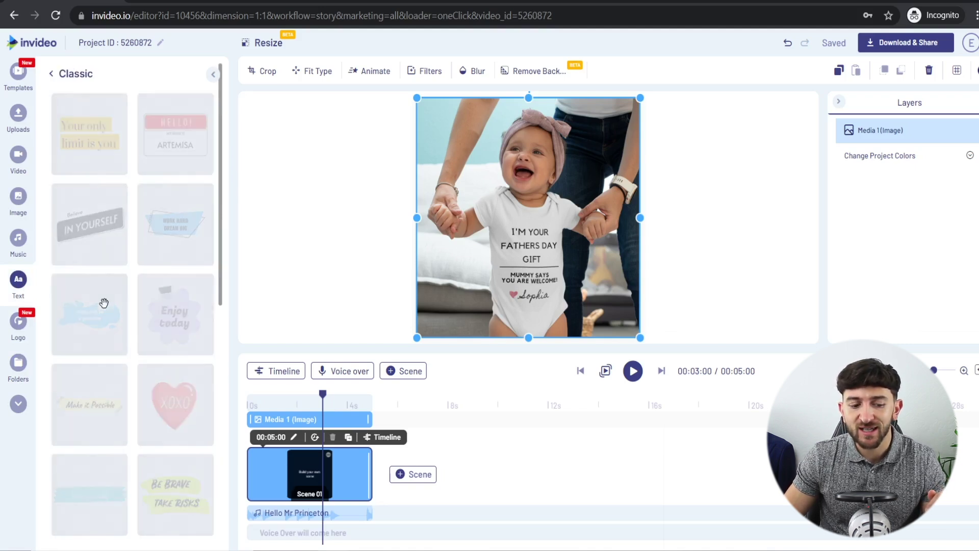
scroll(168, 192, down, 4)
scroll(182, 192, down, 7)
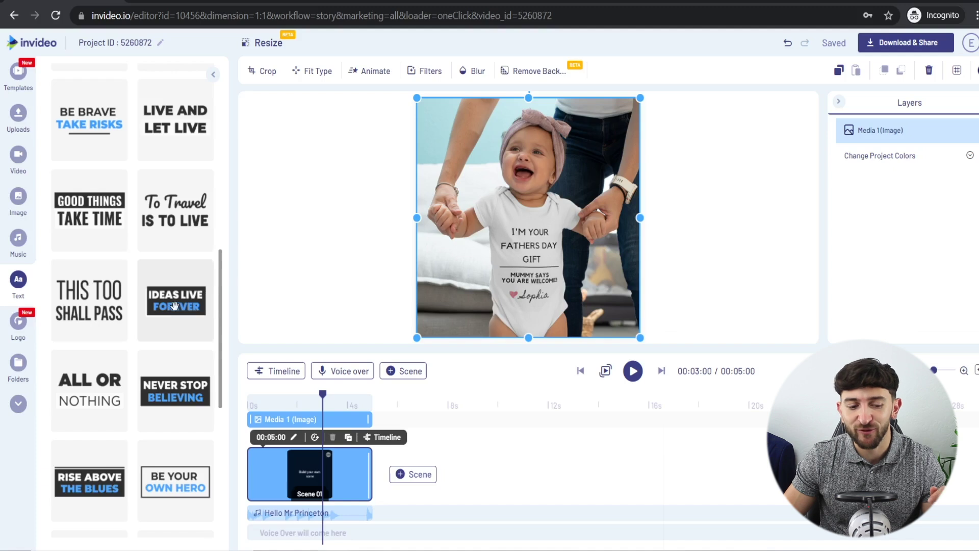
click(176, 310)
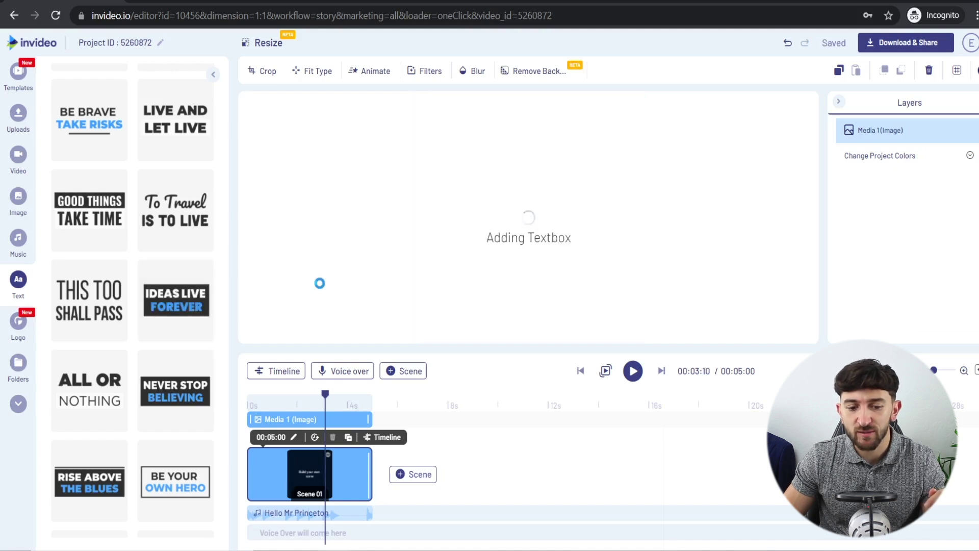
Step: Word the text box "A GIFT HE'LL NEVER FORGET" and stretch it as a tilted banner across the photo's lower-left corner
drag(489, 229, 515, 240)
drag(506, 286, 475, 302)
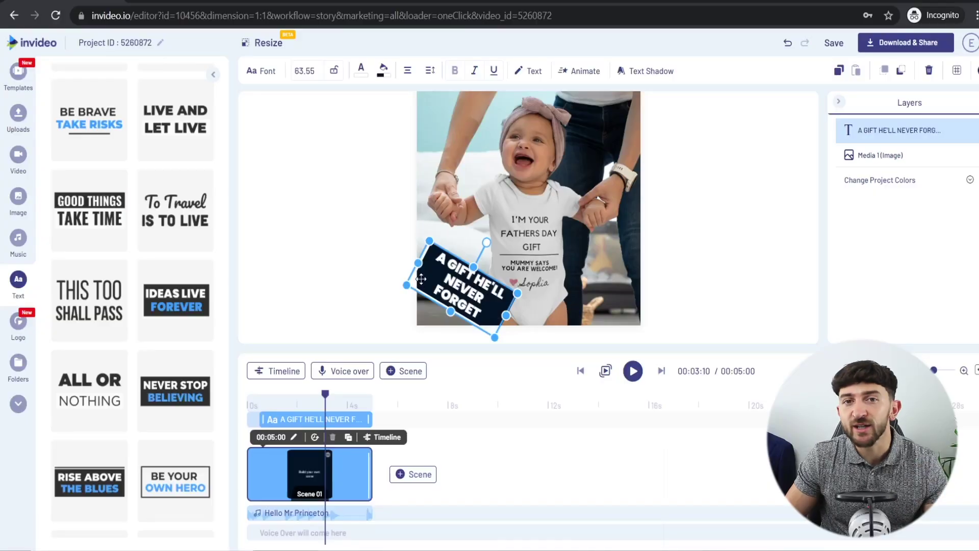
drag(419, 264, 383, 240)
drag(451, 268, 467, 279)
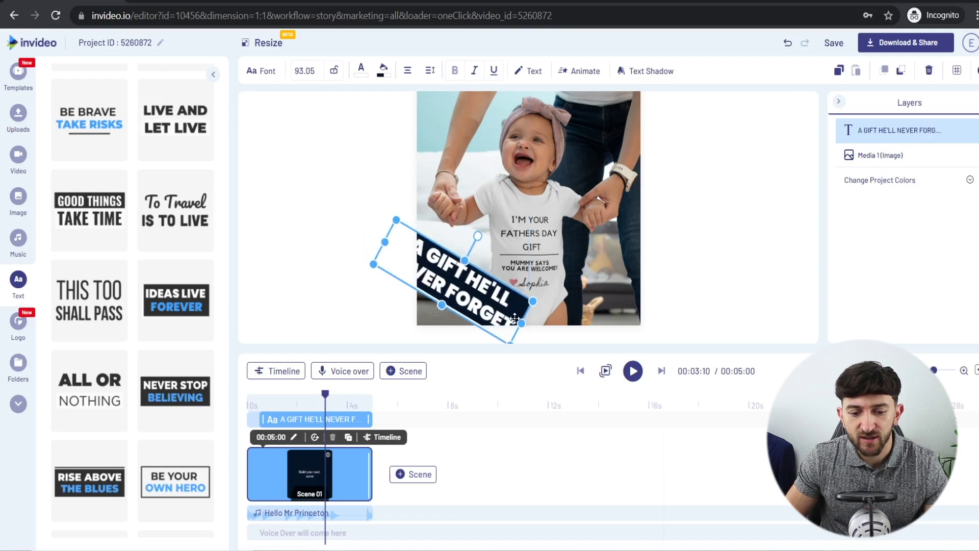
drag(521, 324, 547, 337)
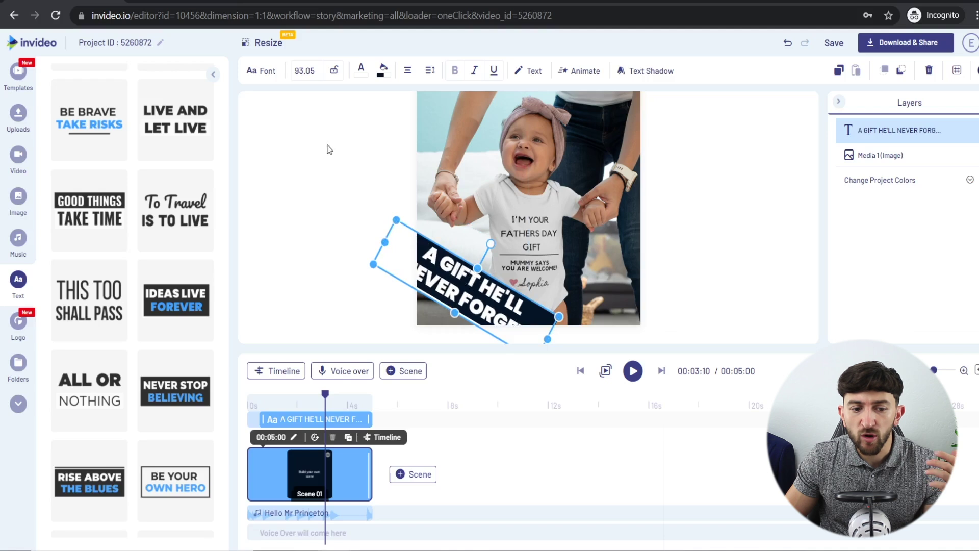
Step: Set the corner banner's font size to 56
click(302, 71)
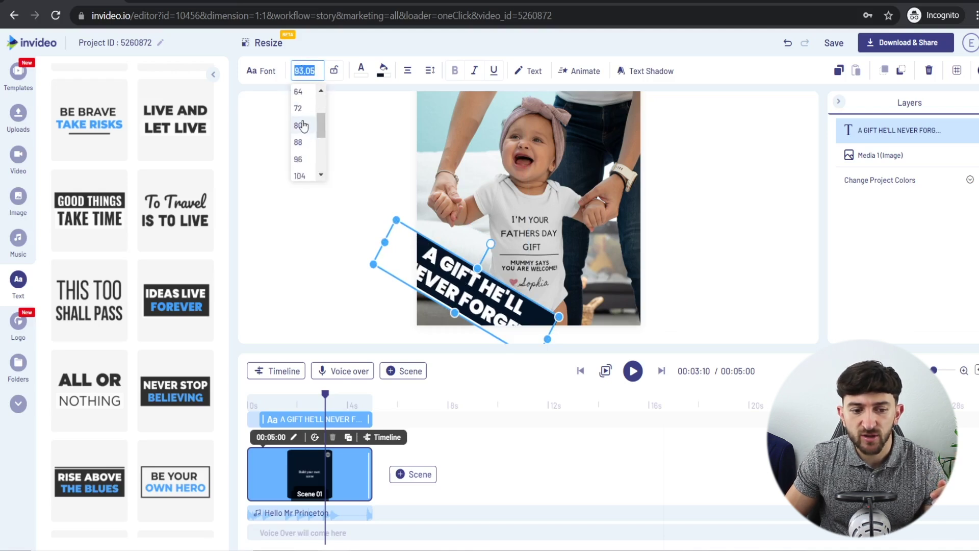
click(301, 160)
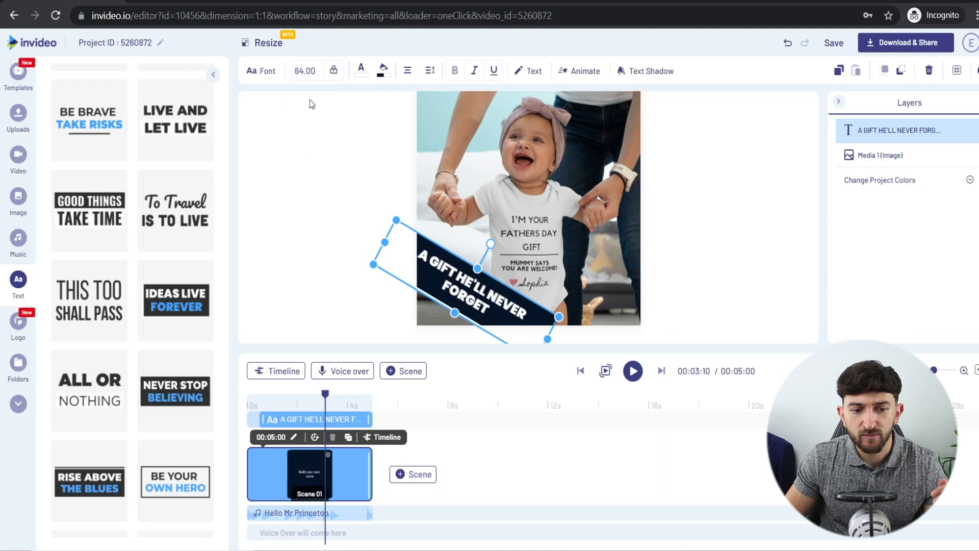
click(306, 69)
click(301, 109)
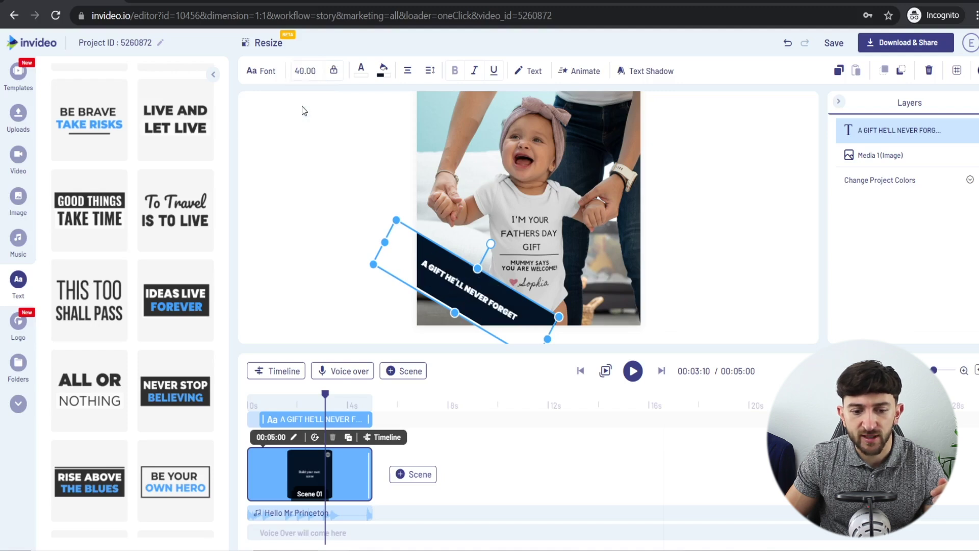
click(307, 69)
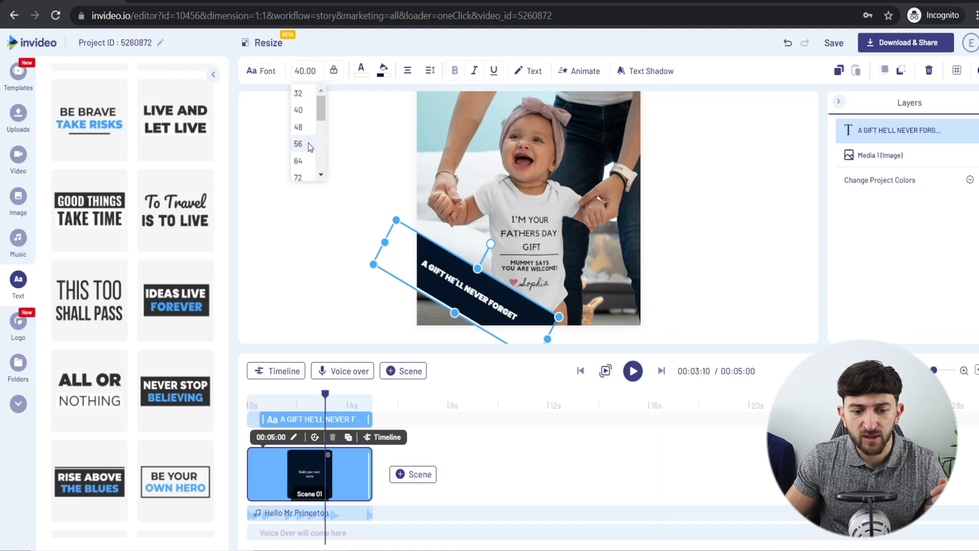
click(299, 144)
Step: Shorten and narrow the banner around its text and fine-tune its tilt across the lower-left corner
drag(454, 313, 458, 298)
drag(386, 238, 427, 271)
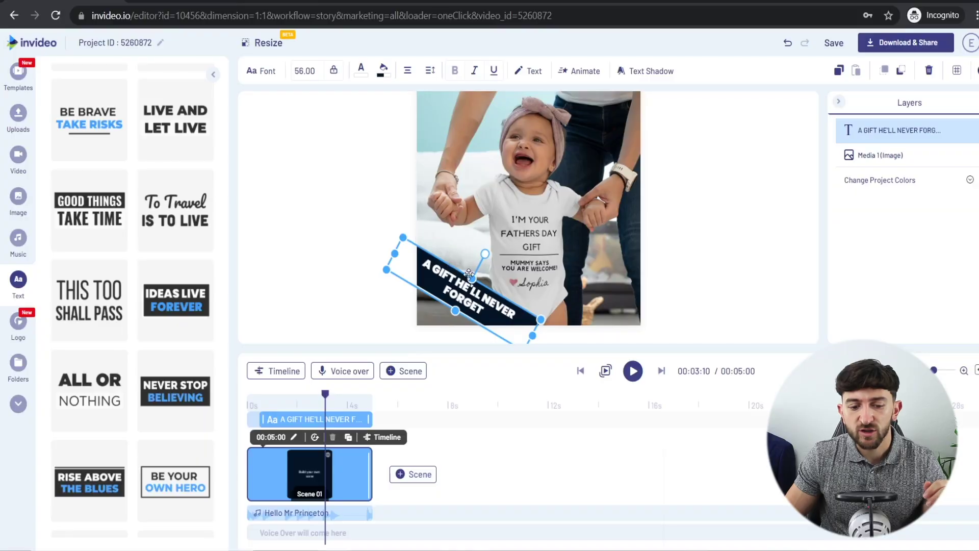
click(378, 224)
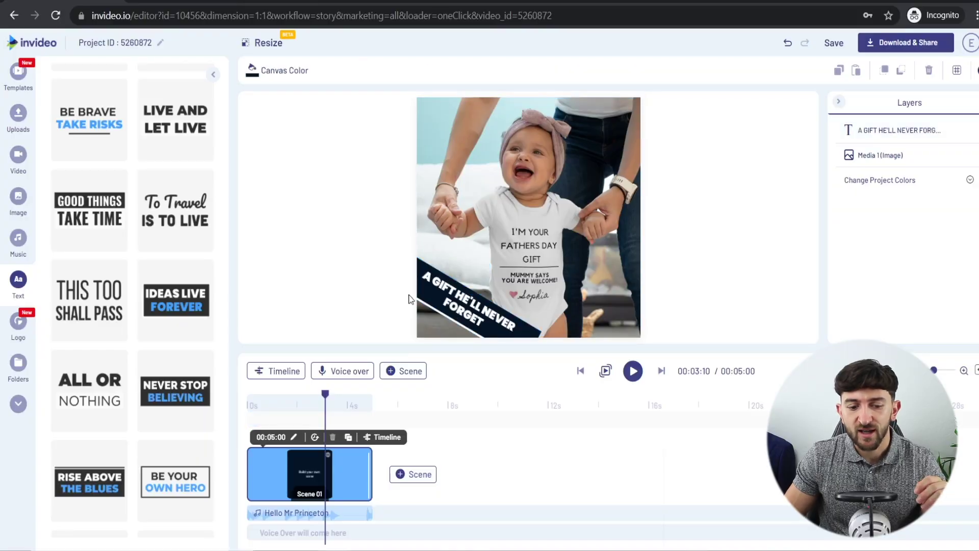
click(441, 310)
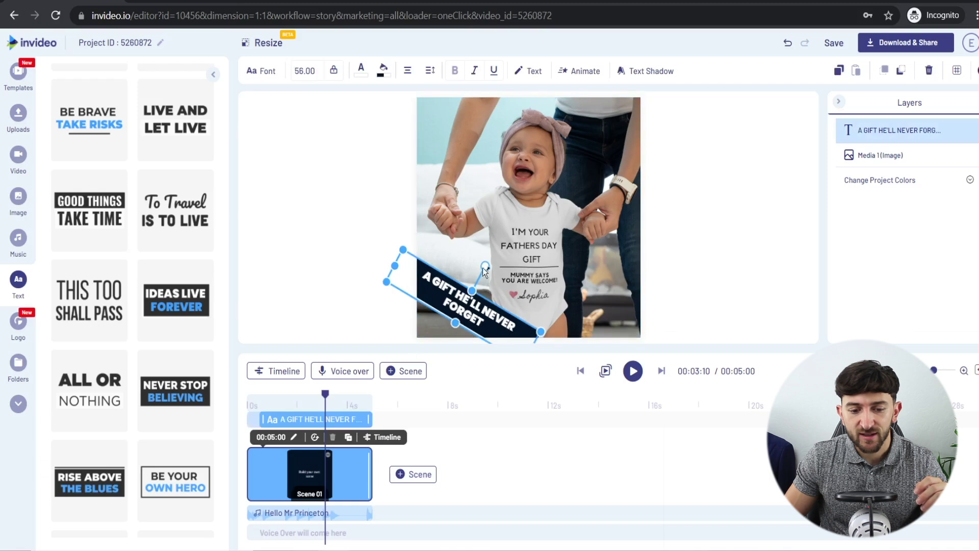
drag(484, 268, 485, 265)
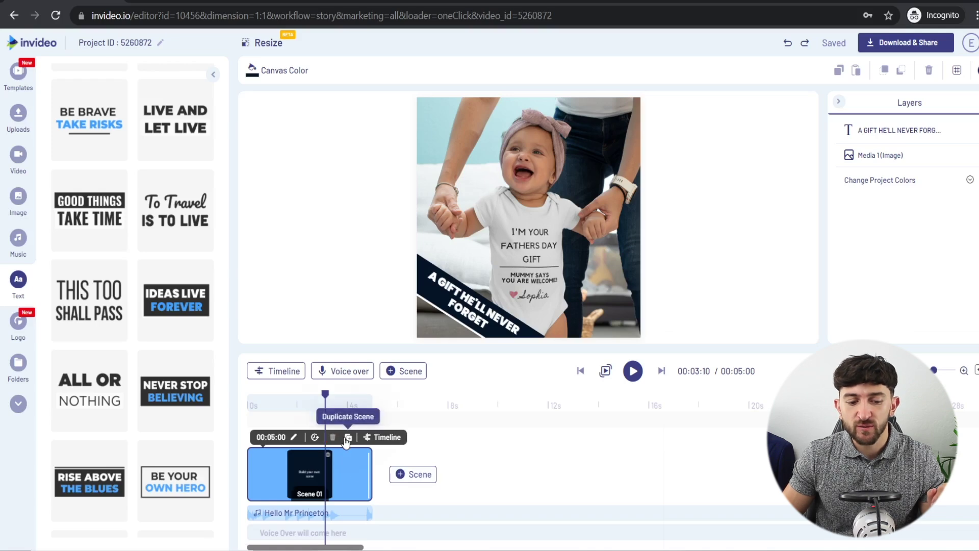
Step: Duplicate the first scene and, in the copy, tilt the banner the opposite way across the photo's lower-right corner
click(347, 439)
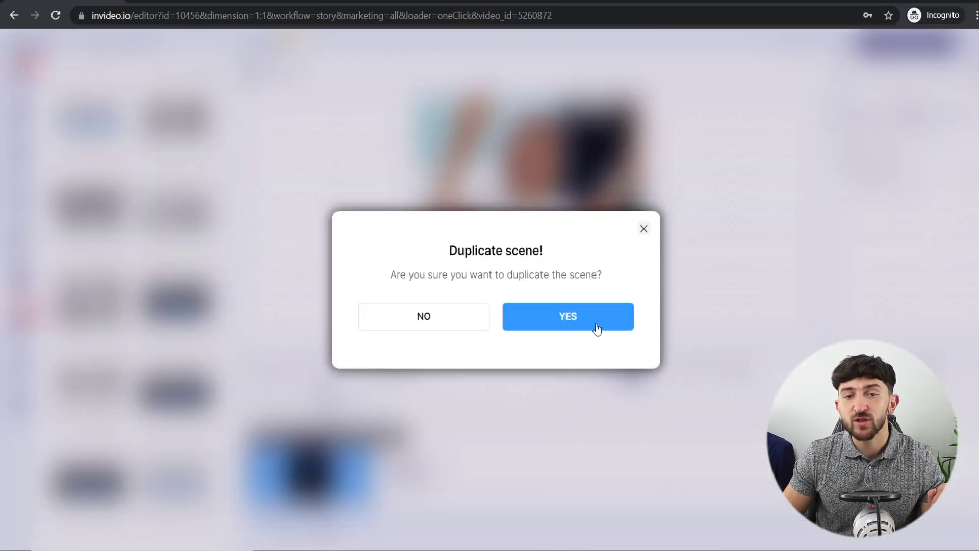
click(597, 328)
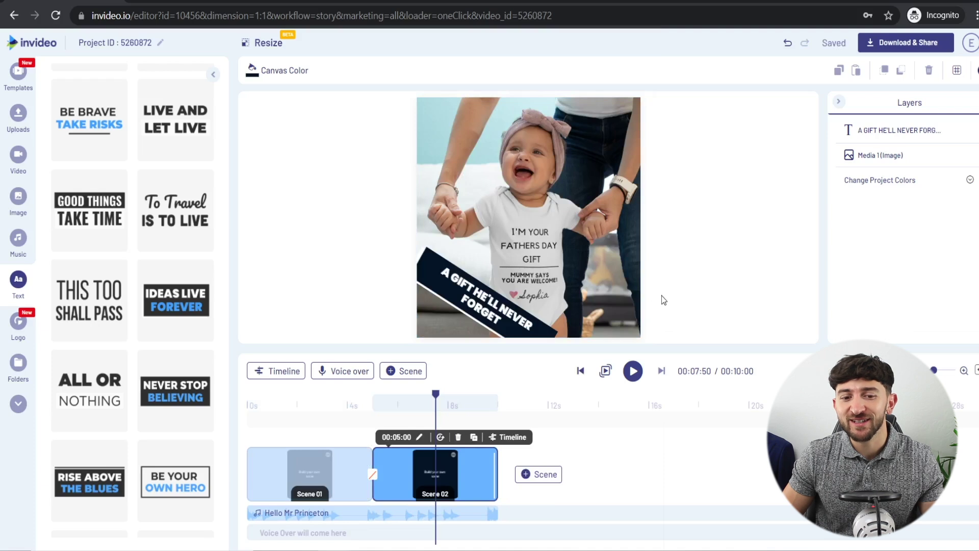
click(473, 305)
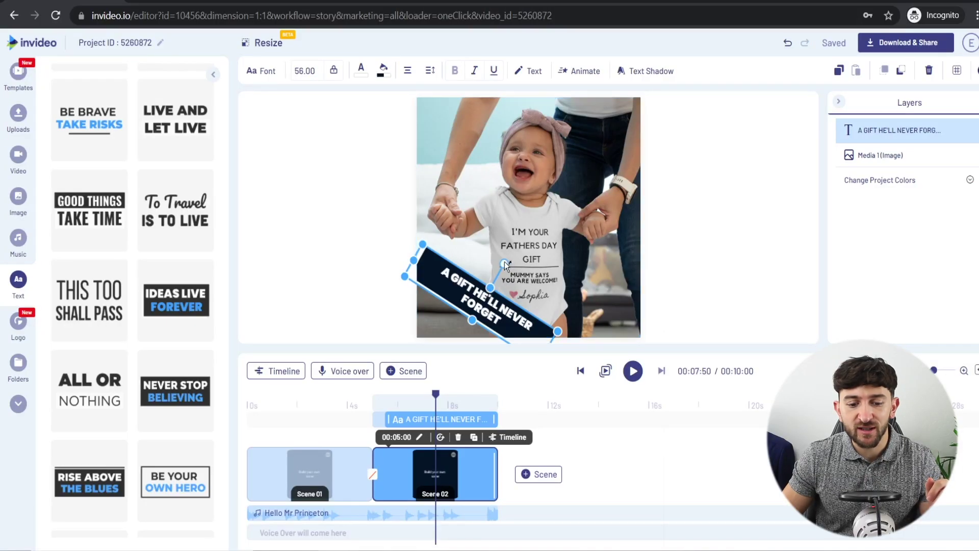
drag(504, 264, 473, 256)
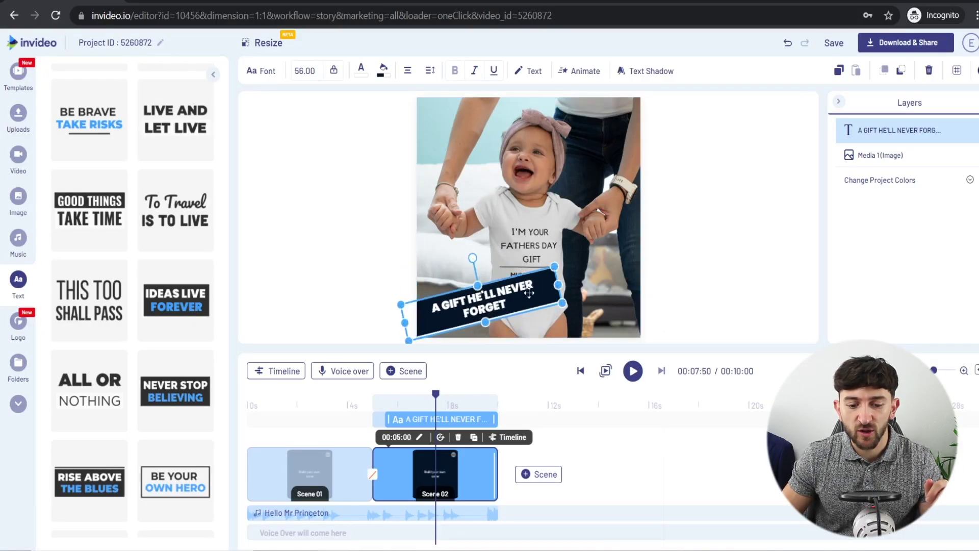
drag(529, 293, 571, 264)
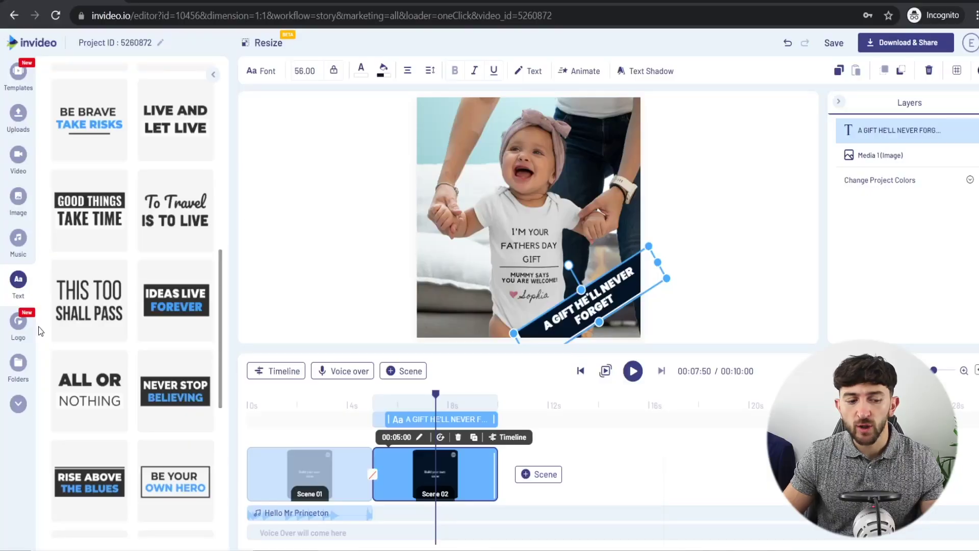
Step: Replace the second scene's photo with the uploaded mockup of the baby sitting on striped bedding
click(17, 365)
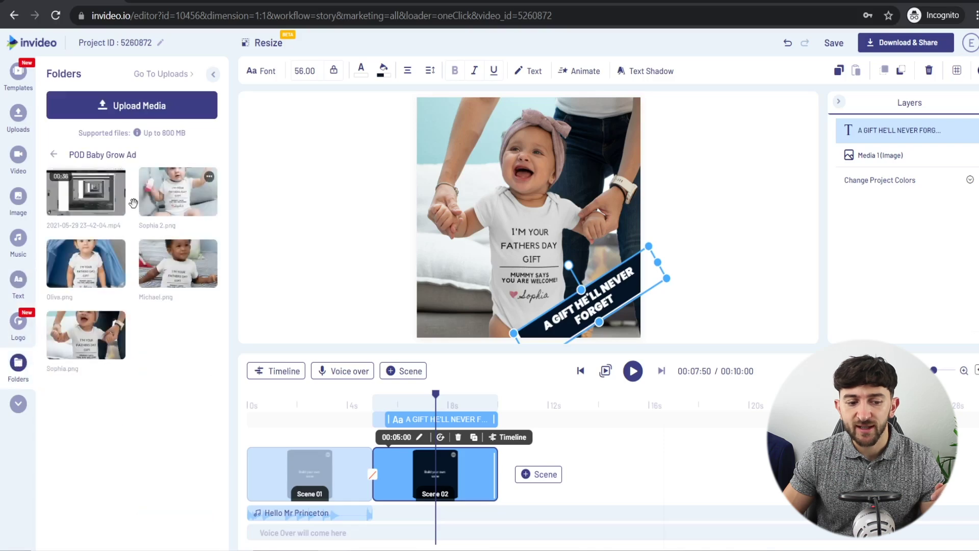
drag(189, 266, 505, 207)
click(455, 374)
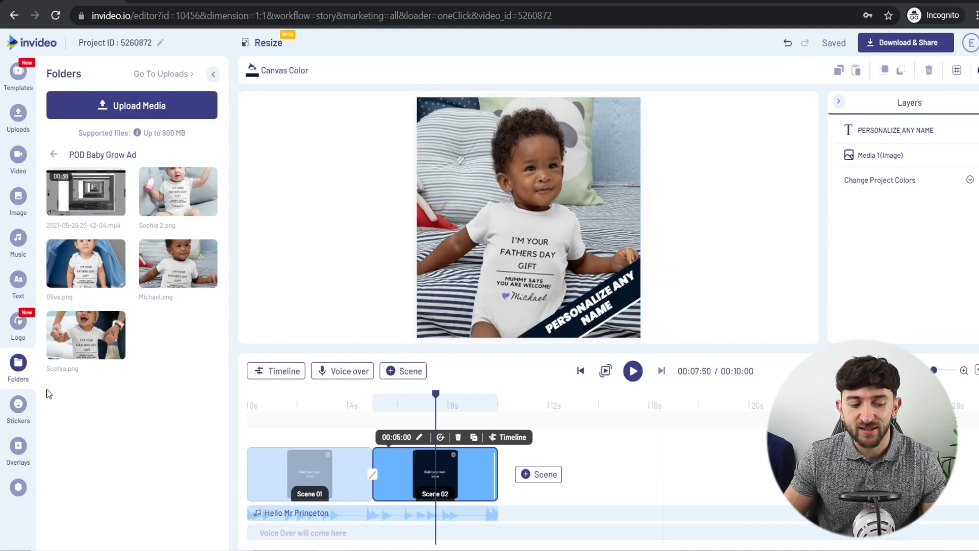
Step: Add a curved arrow shape to the second scene, rotated to point up at the onesie's name and placed beside the corner banner
scroll(18, 377, down, 2)
click(20, 423)
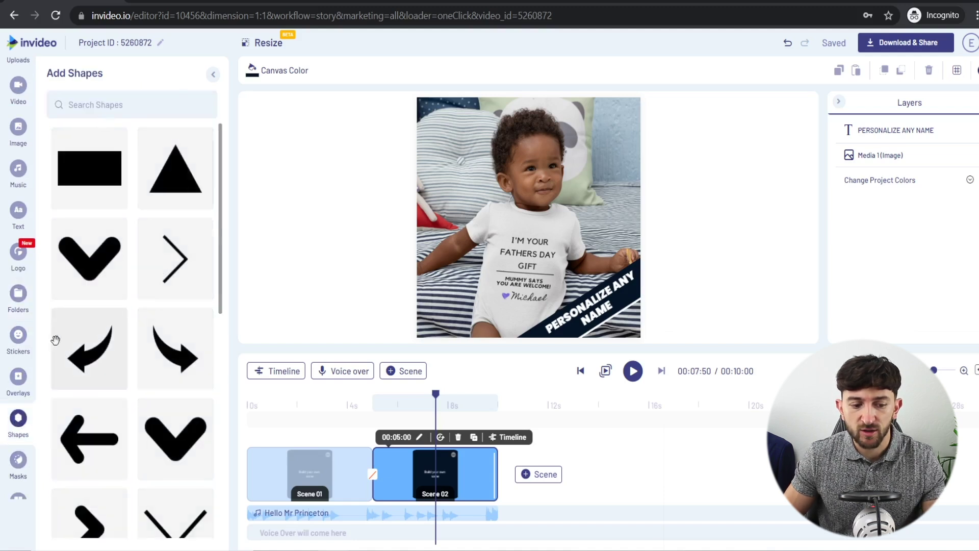
click(71, 341)
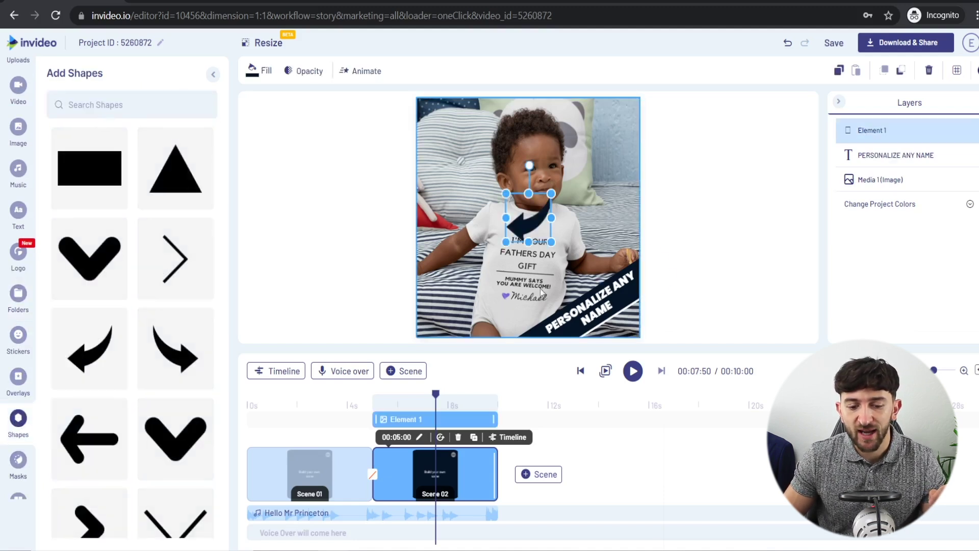
drag(530, 164, 517, 314)
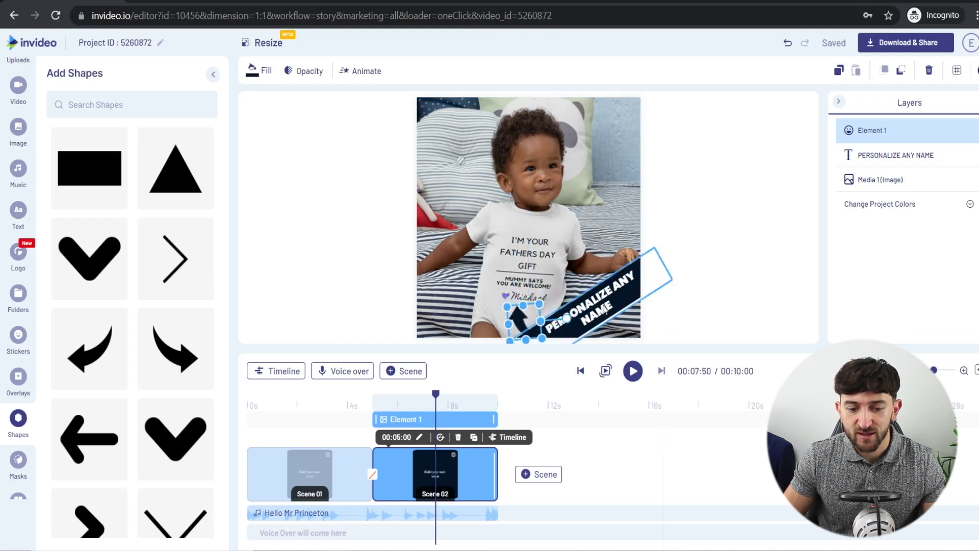
click(725, 313)
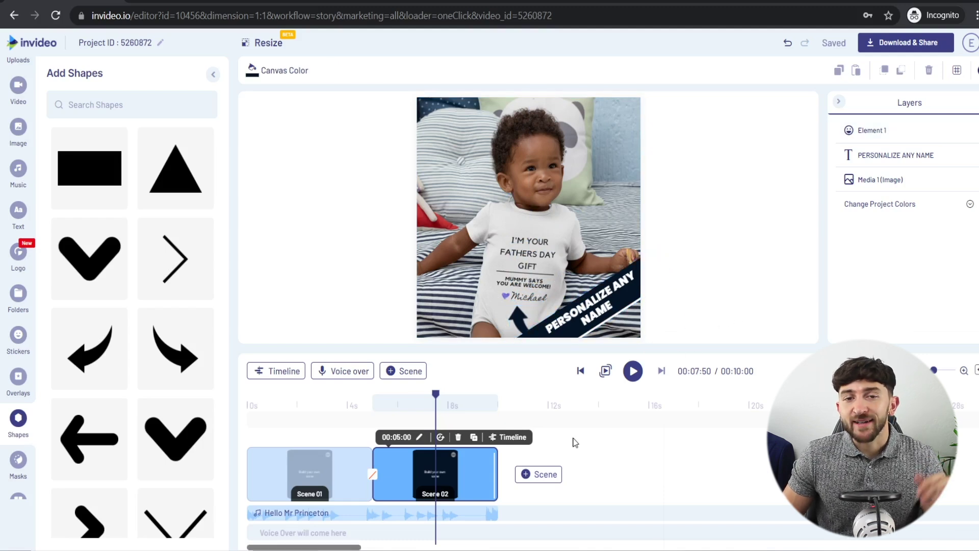
click(473, 439)
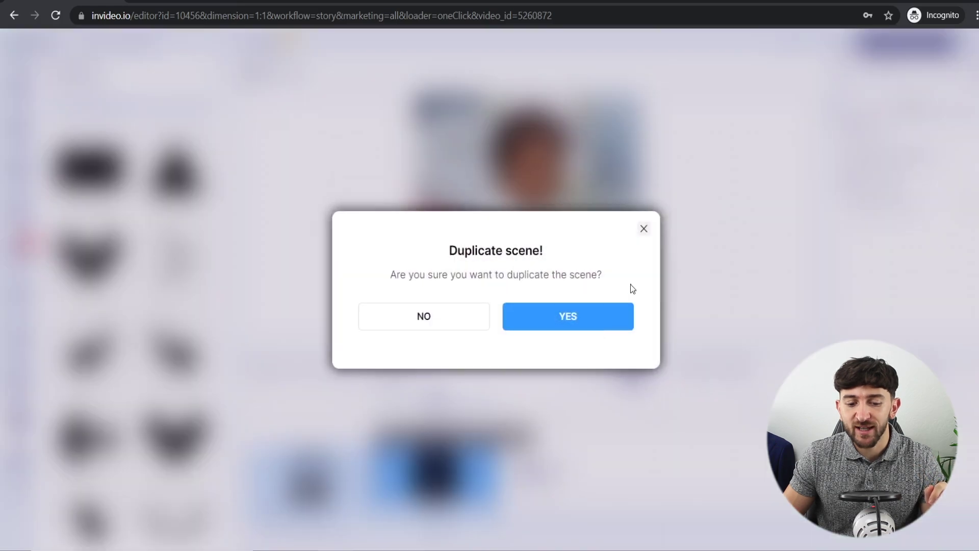
click(601, 320)
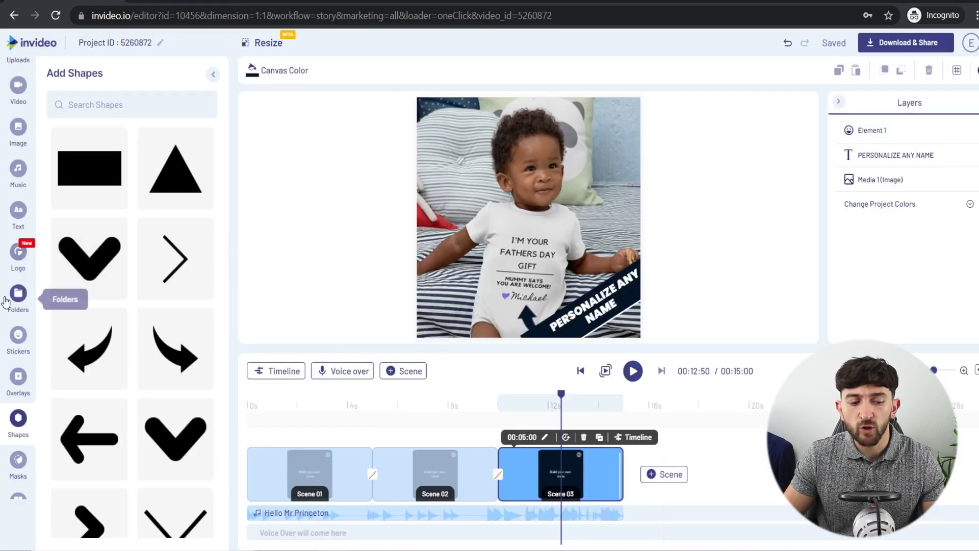
click(15, 306)
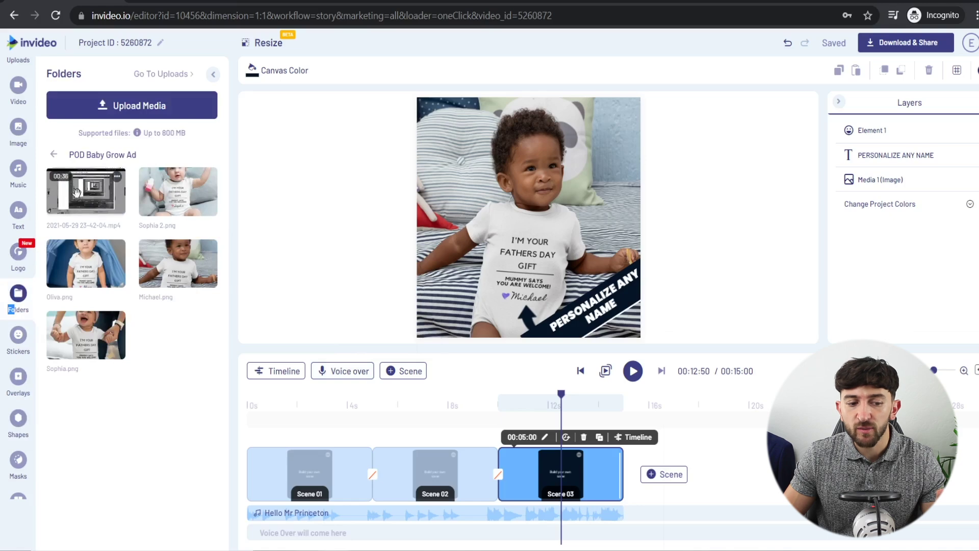
drag(78, 186, 489, 214)
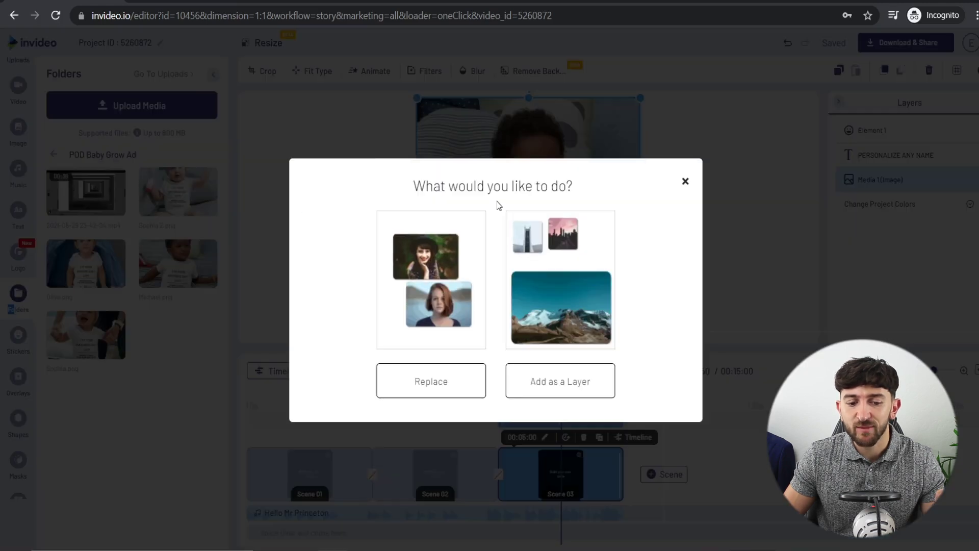
click(443, 379)
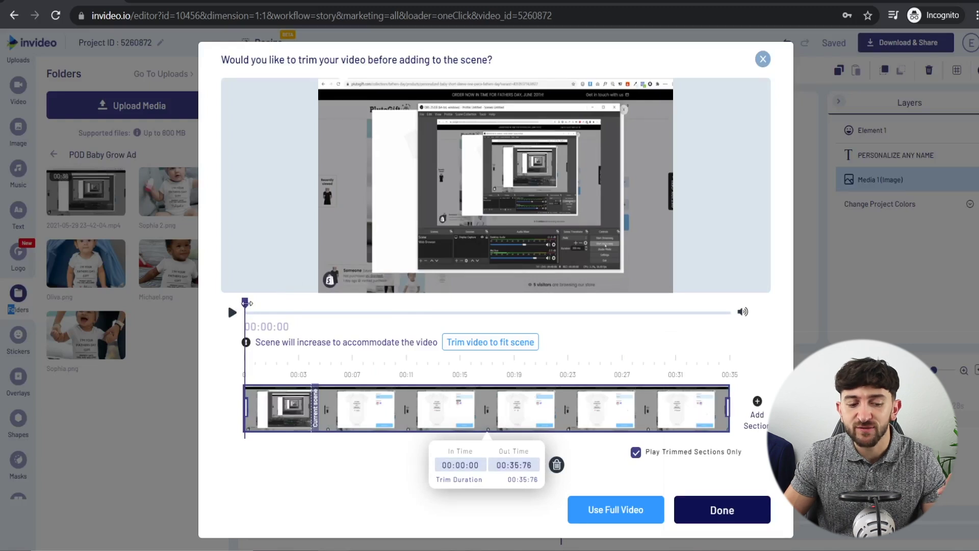
Step: Trim the video to the five-second section from 00:06:73 to 00:11:73 and add it to the scene
drag(244, 303, 337, 315)
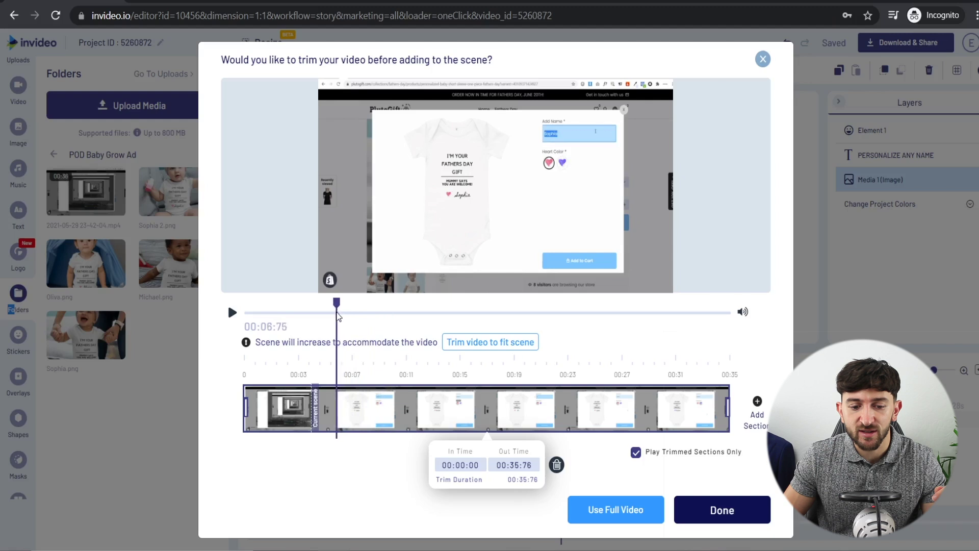
drag(246, 408, 333, 403)
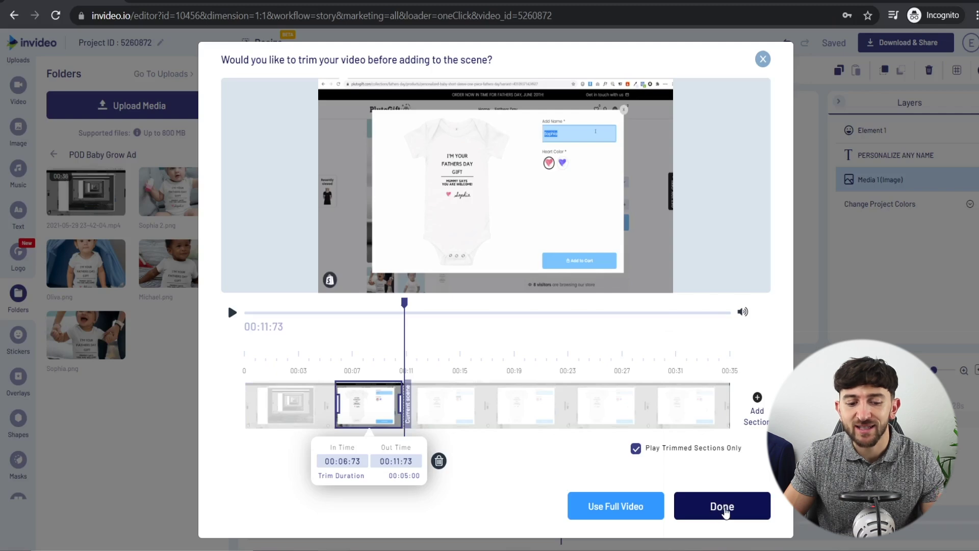
click(717, 511)
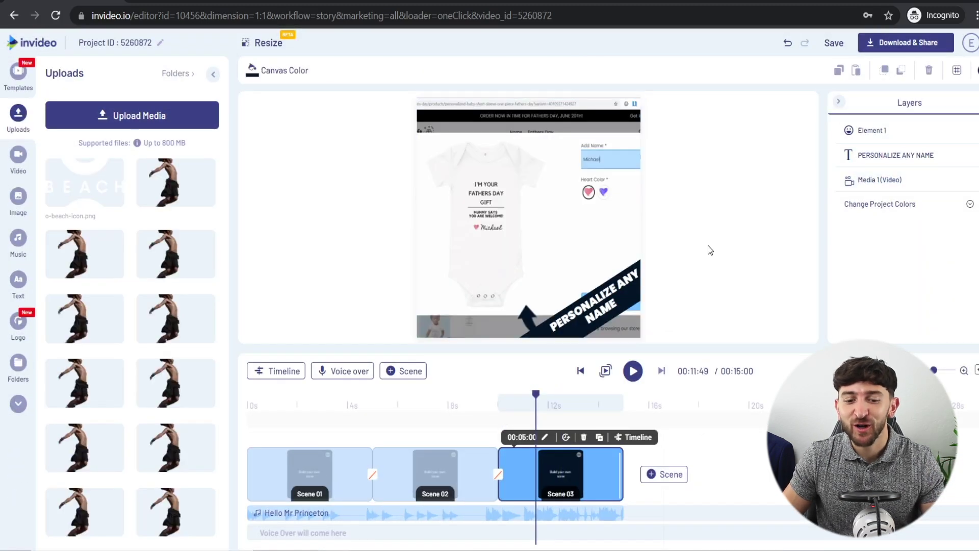
Step: Enlarge the third scene's video slightly beyond the canvas's upper edge to crop out the browser address bar
click(569, 224)
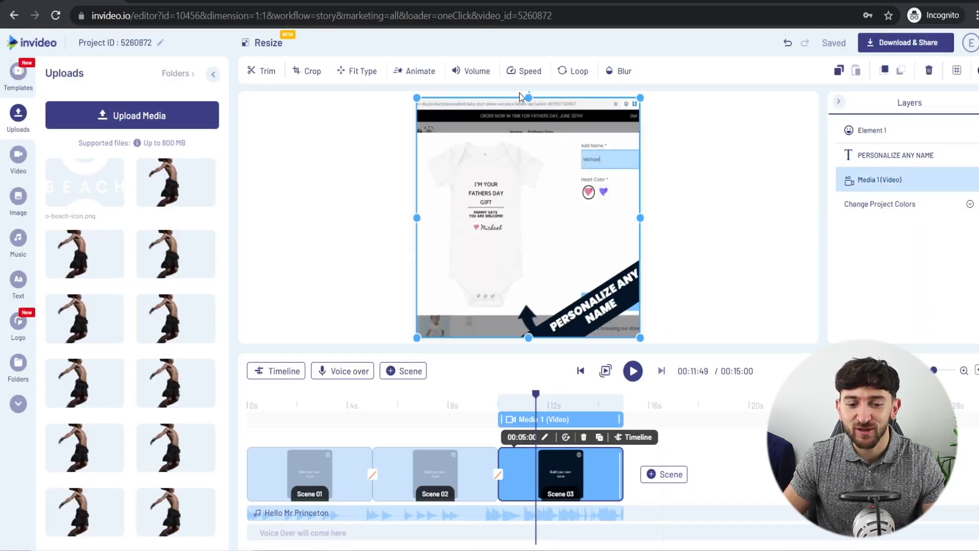
drag(530, 97, 530, 86)
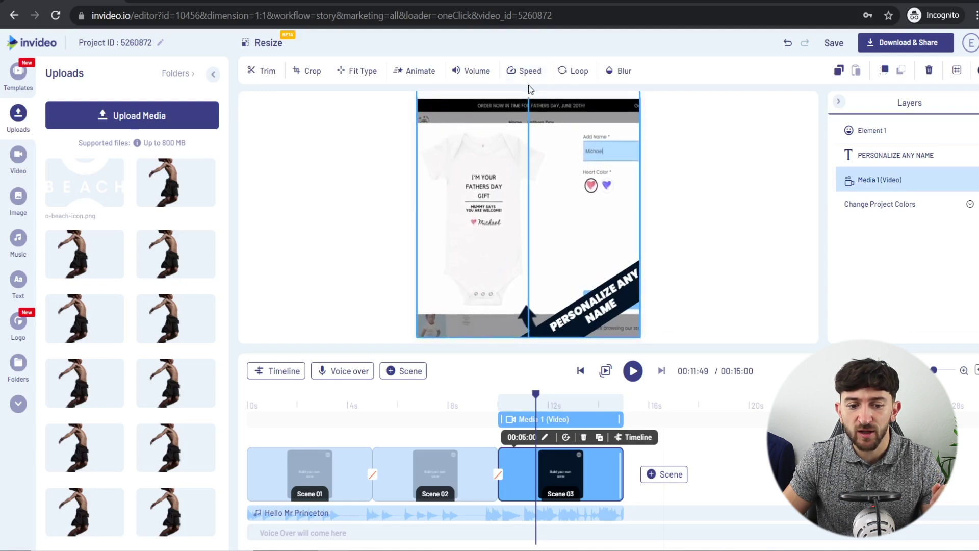
click(754, 195)
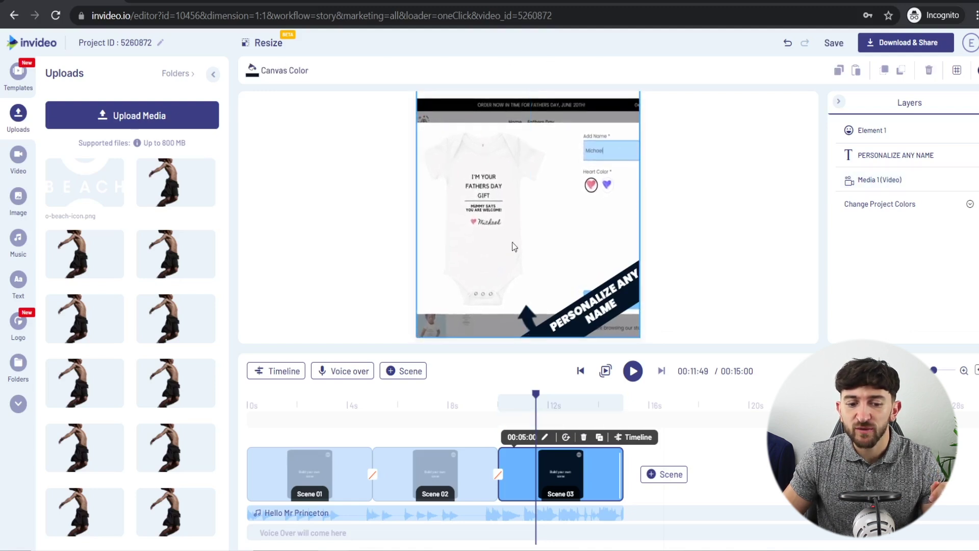
Step: Open the volume setting of the third scene's video
click(520, 205)
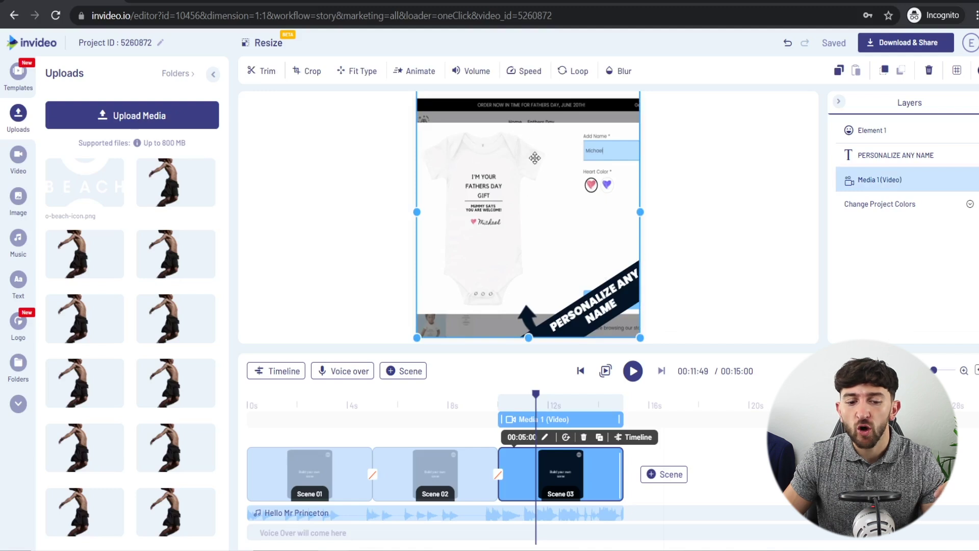
click(473, 74)
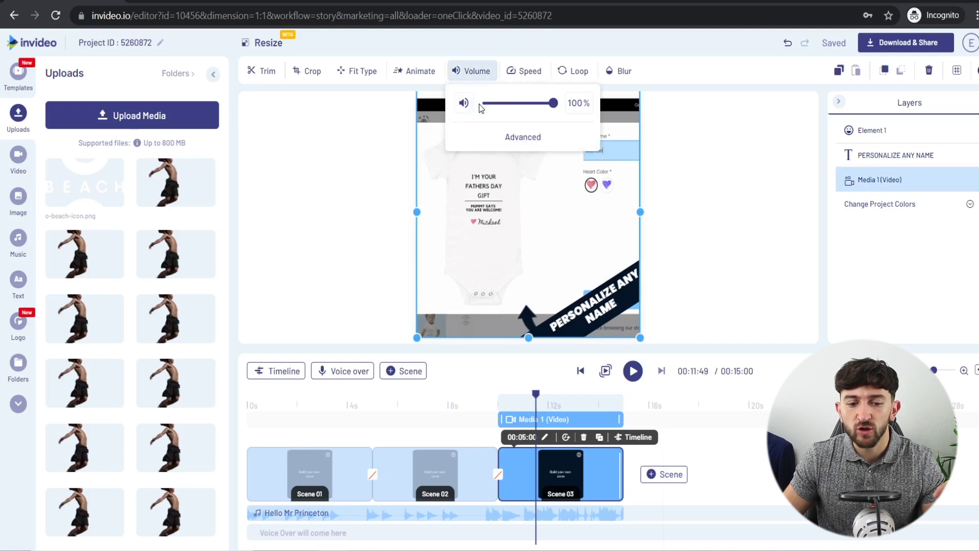